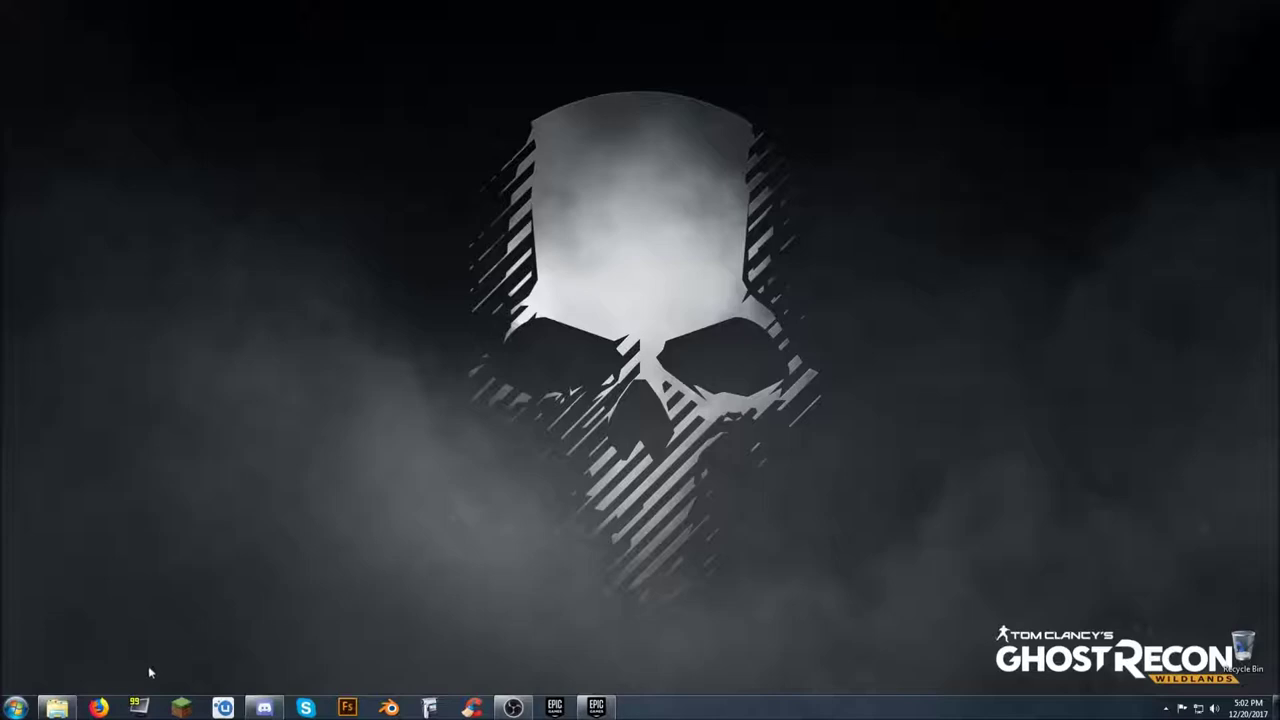
Step: Open Explorer and browse inside the WeaponTutorial archive in the Tutorial folder
{"action": "left_click", "coordinate": [57, 707]}
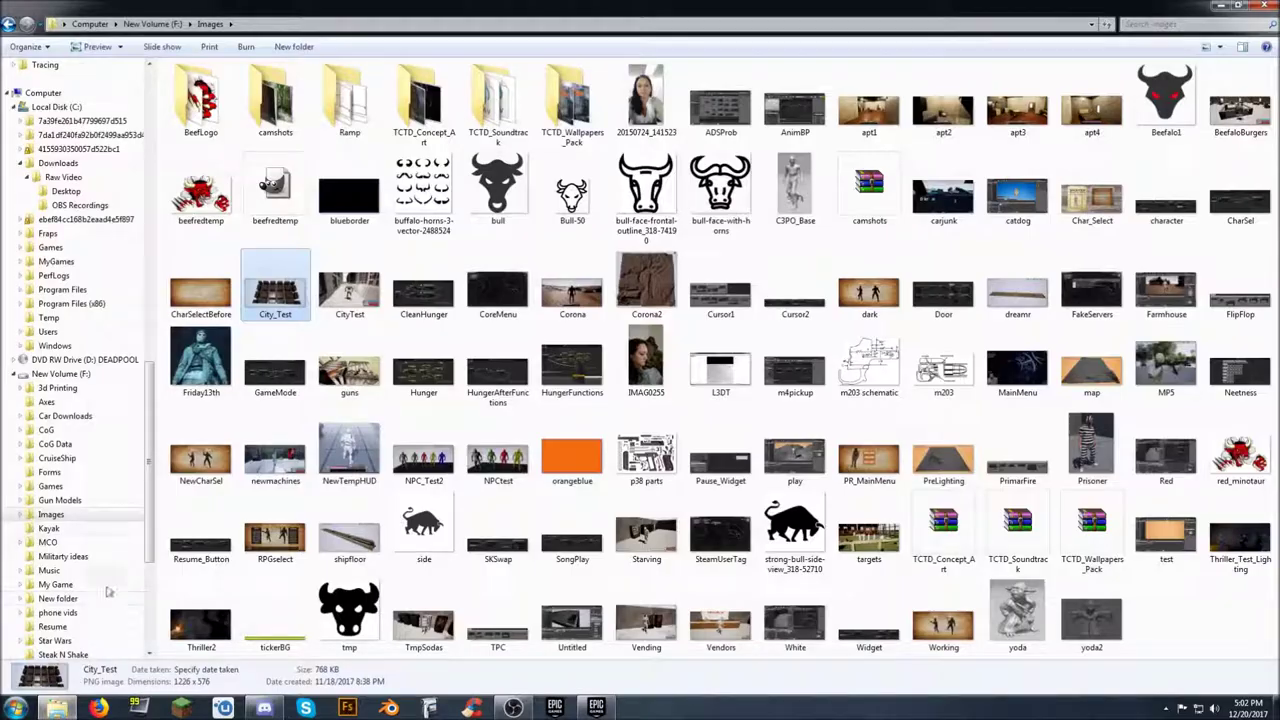
{"action": "scroll", "coordinate": [92, 540], "scroll_direction": "down", "scroll_amount": 6}
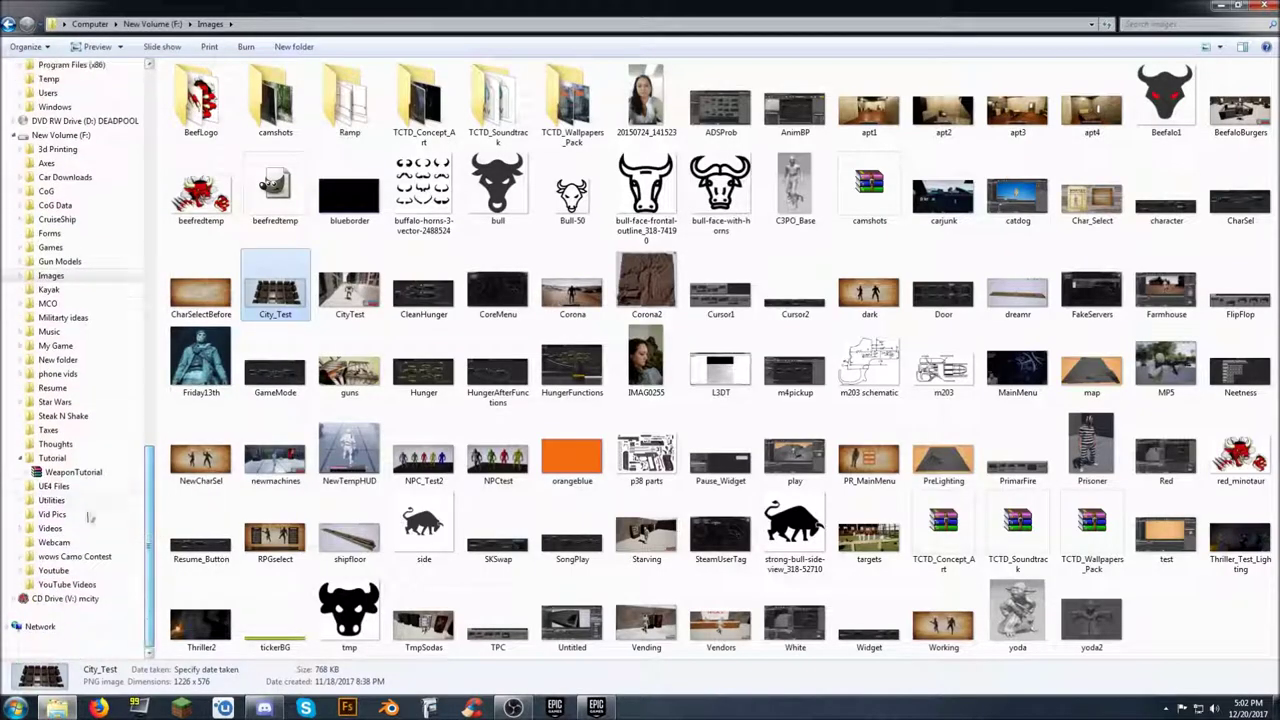
{"action": "left_click", "coordinate": [55, 458]}
{"action": "left_click", "coordinate": [84, 477]}
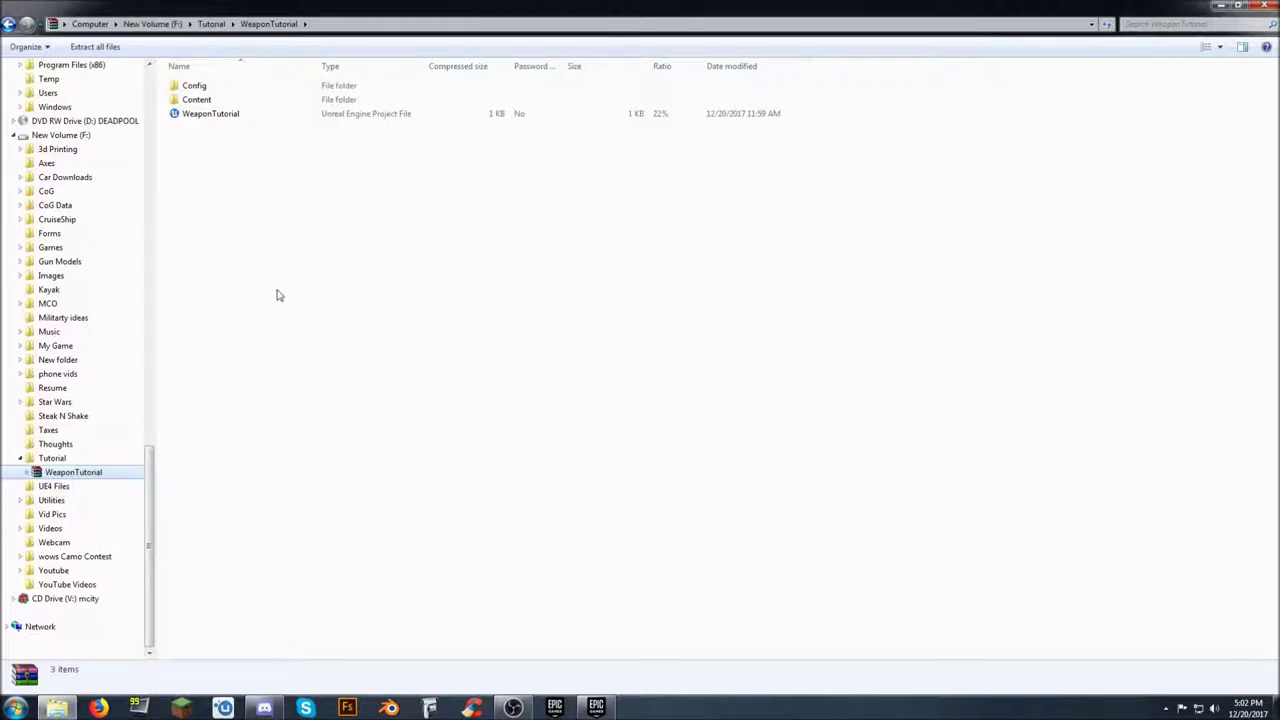
Step: Return to F:\Tutorial and select the WeaponTutorial ZIP archive
{"action": "left_click", "coordinate": [54, 459]}
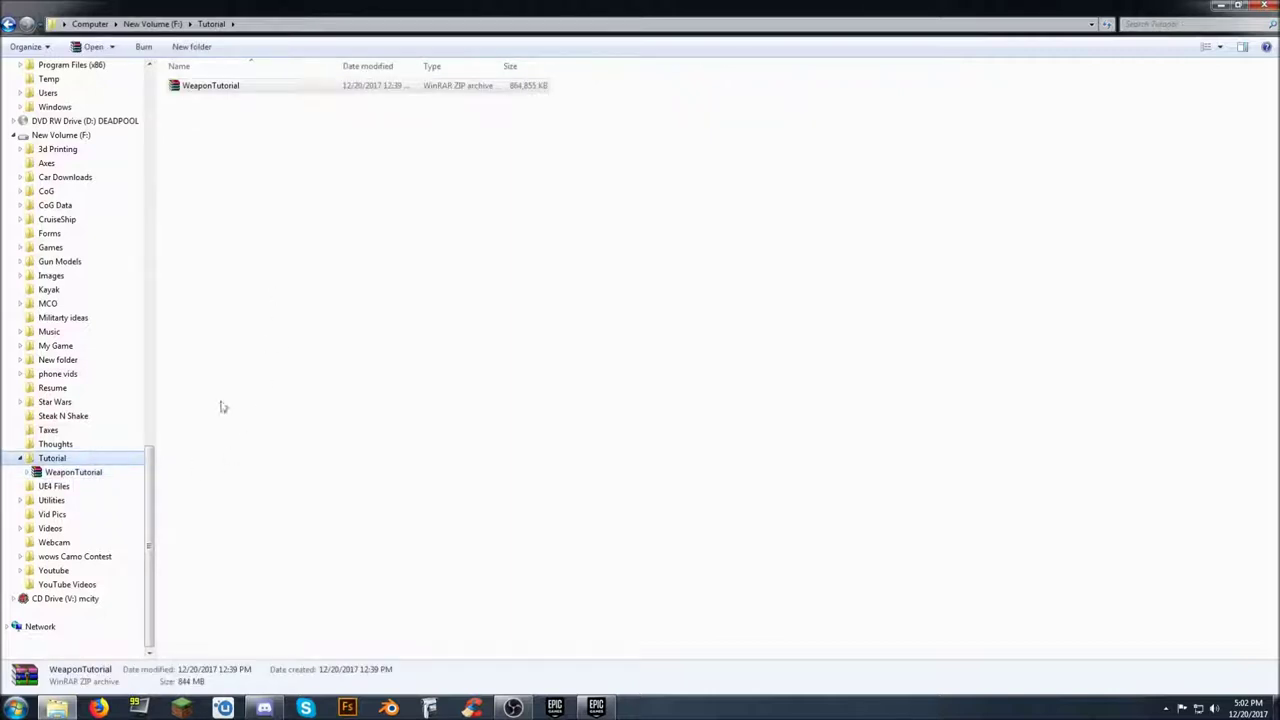
{"action": "left_click", "coordinate": [222, 90]}
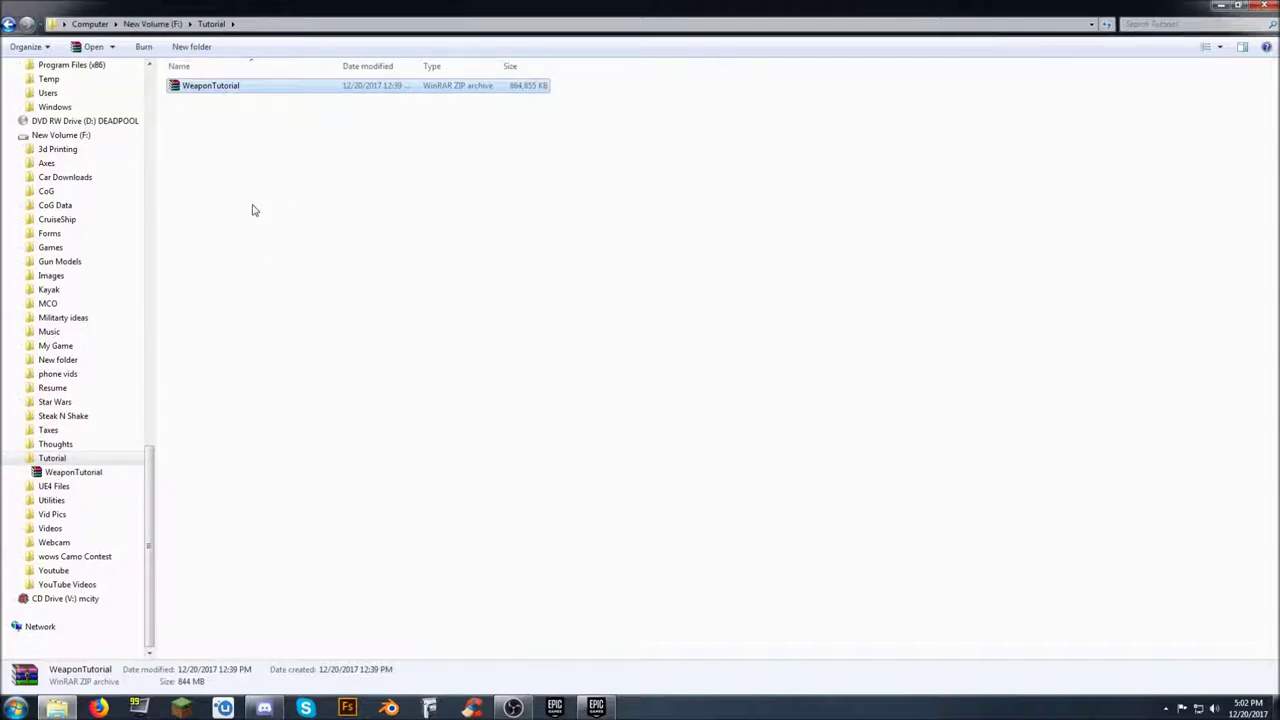
{"action": "left_click", "coordinate": [217, 204]}
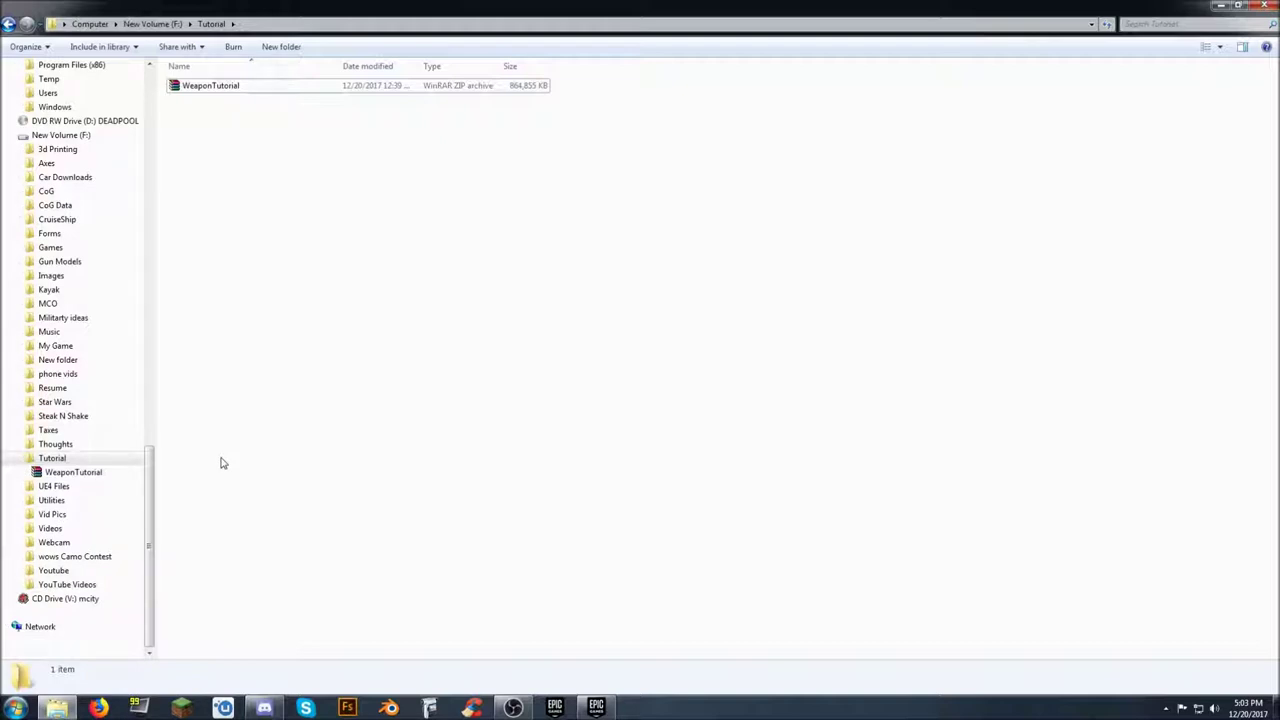
{"action": "left_click", "coordinate": [1219, 7]}
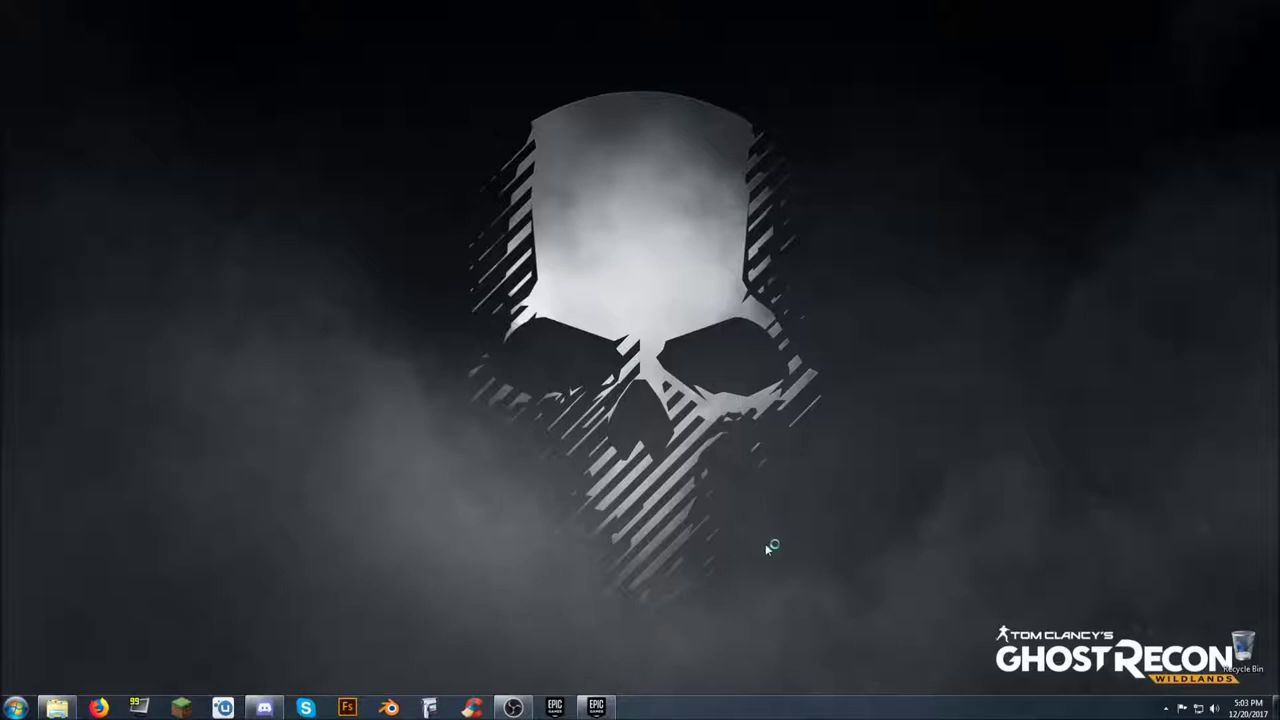
{"action": "left_click", "coordinate": [57, 707]}
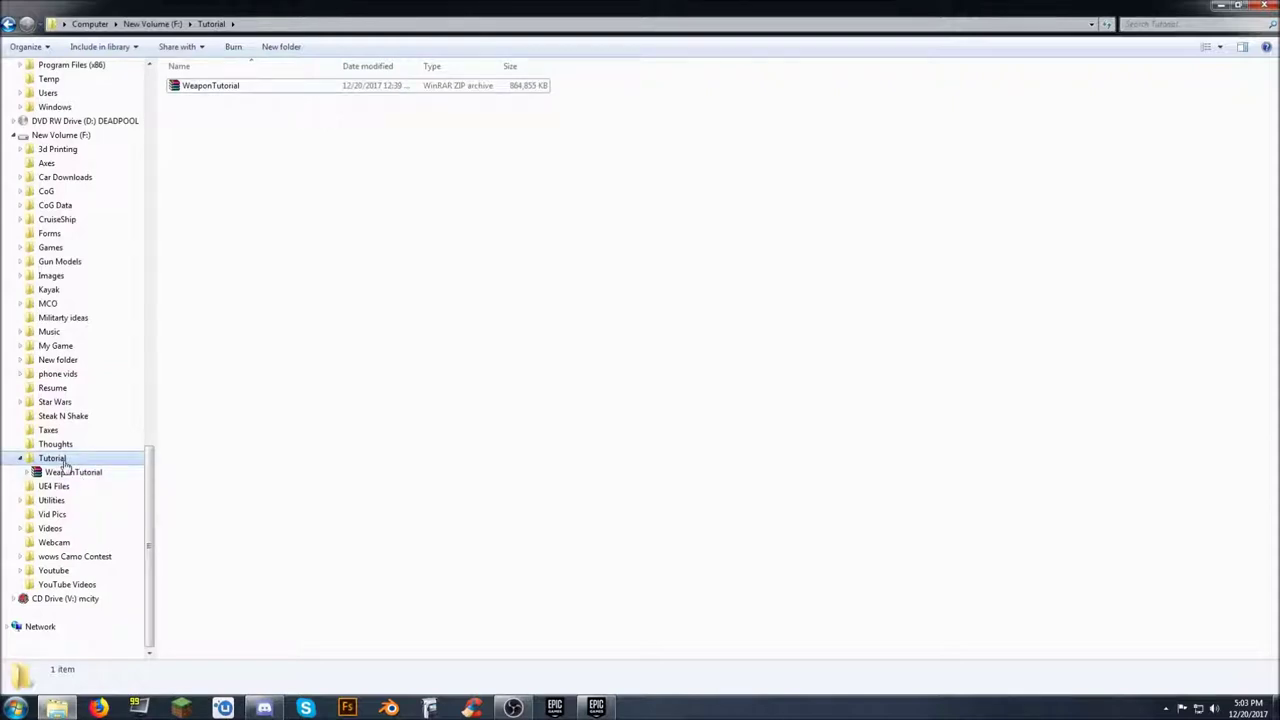
{"action": "left_click", "coordinate": [228, 88]}
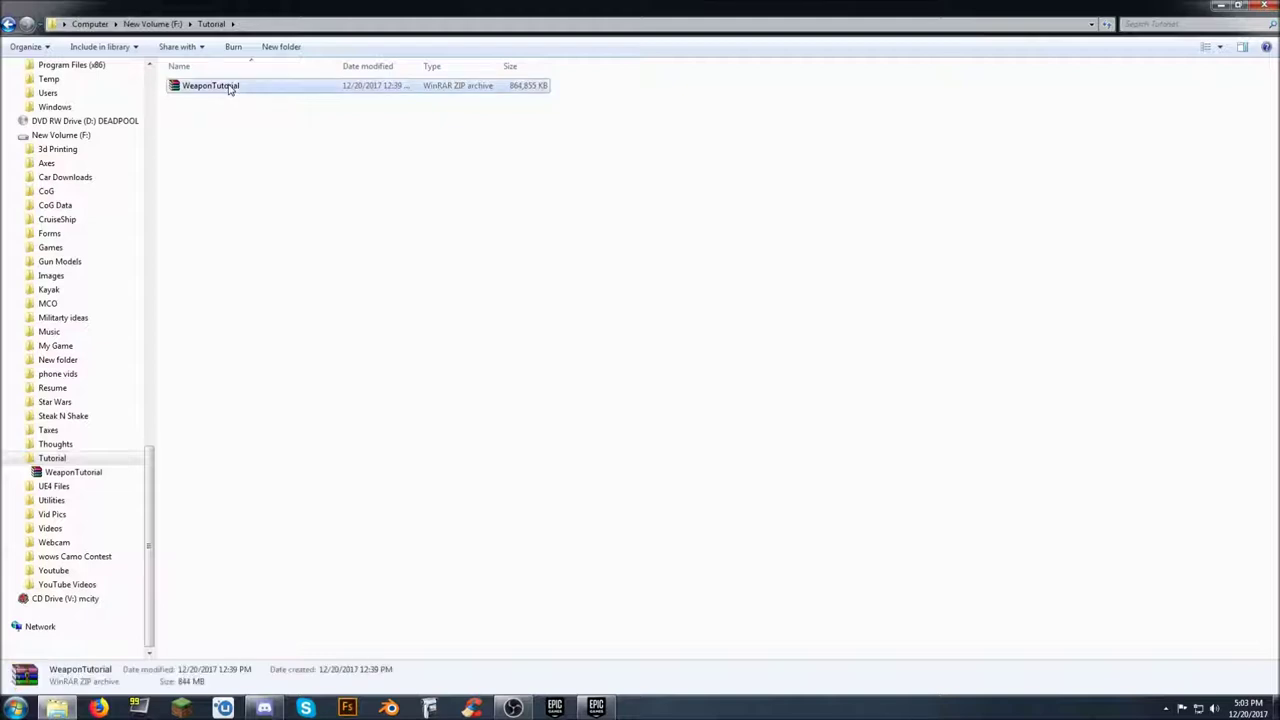
Step: Extract WeaponTutorial.zip to a WeaponTutorial folder, open it and select the project file
{"action": "right_click", "coordinate": [228, 88]}
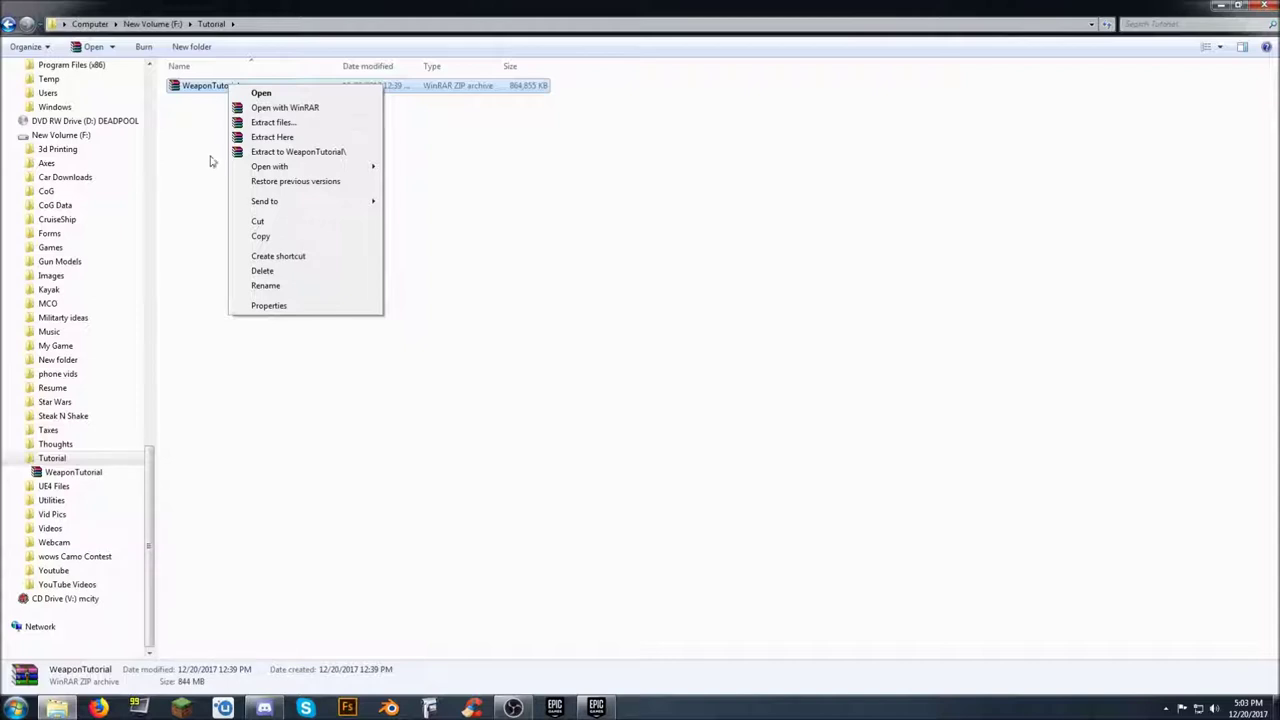
{"action": "left_click", "coordinate": [330, 152]}
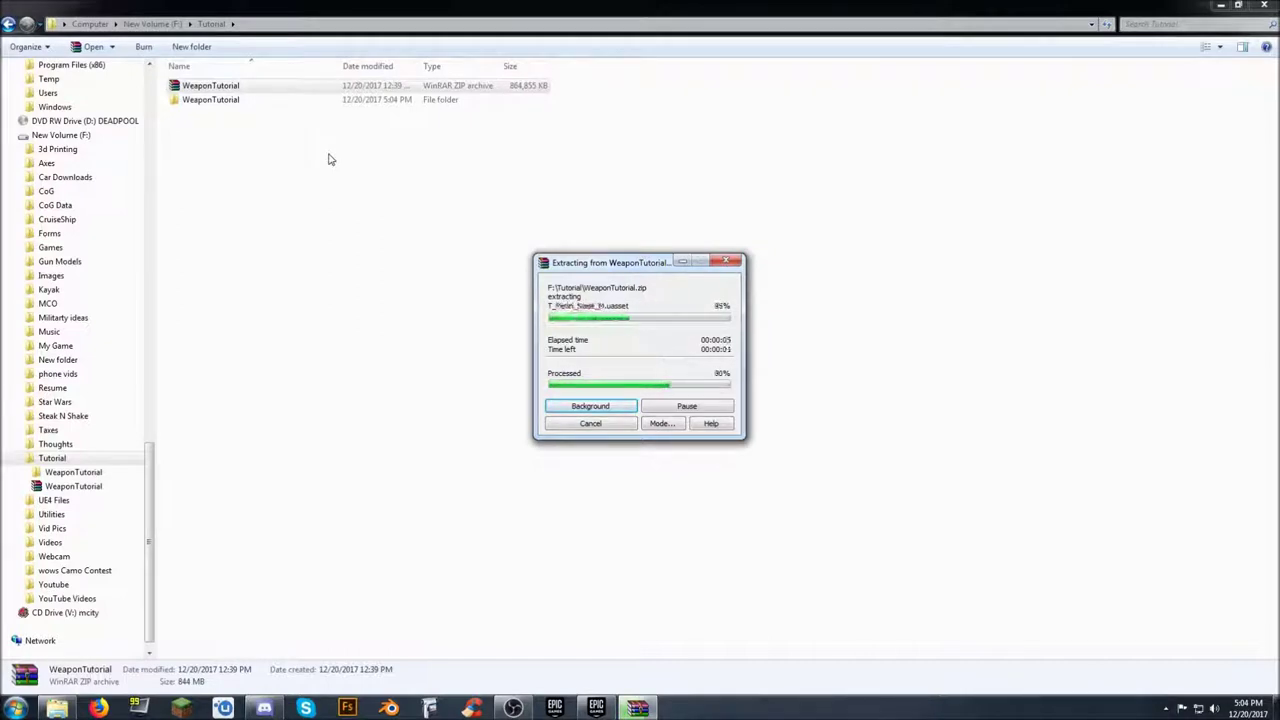
{"action": "double_click", "coordinate": [224, 101]}
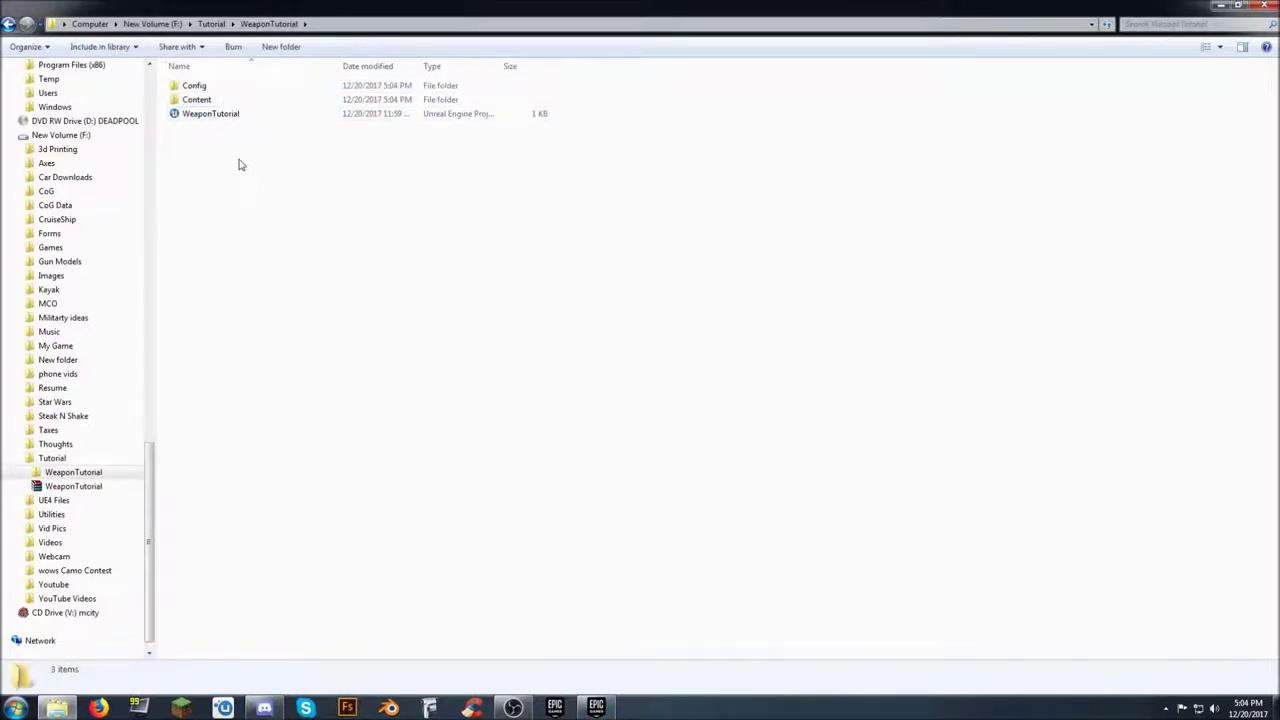
{"action": "left_click", "coordinate": [221, 116]}
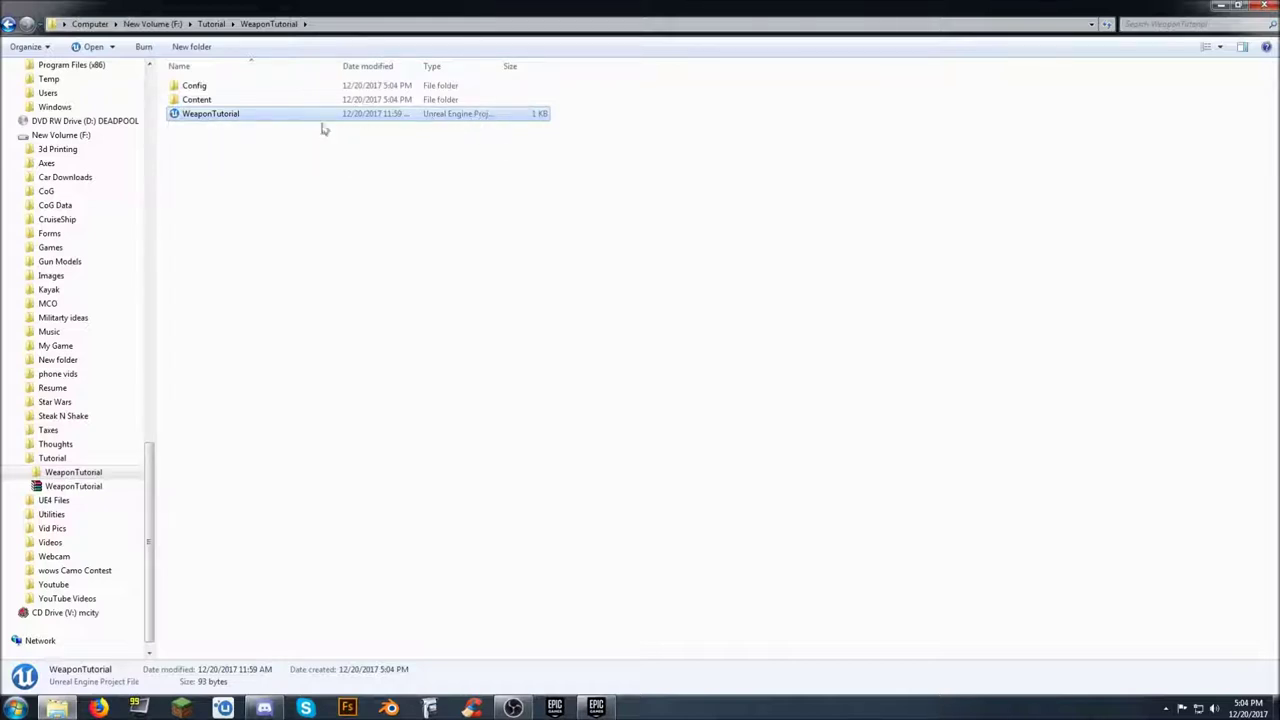
Step: Launch the WeaponTutorial project in Unreal Editor and minimize Explorer while it loads
{"action": "double_click", "coordinate": [231, 116]}
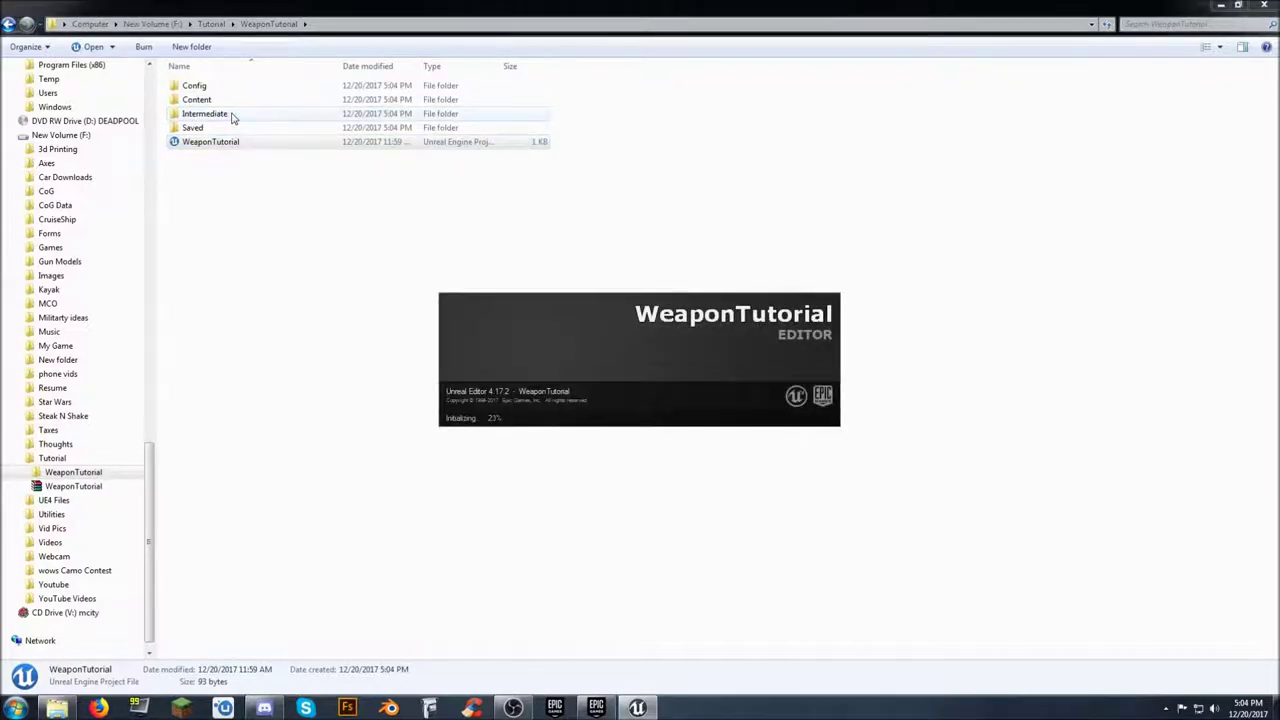
{"action": "left_click", "coordinate": [1220, 5]}
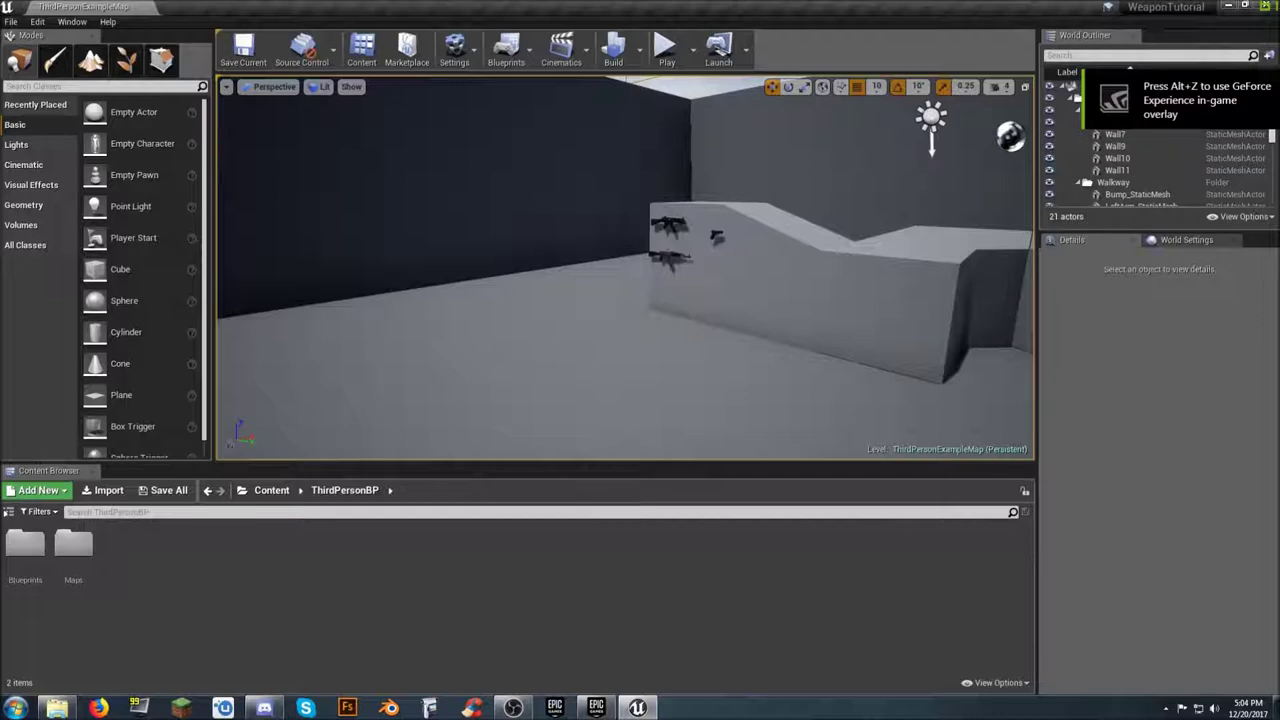
Step: Show the Content Browser's folder tree and open the Guns folder with AKM, G17 and MP5
{"action": "right_click_drag", "start_coordinate": [625, 270], "coordinate": [620, 310]}
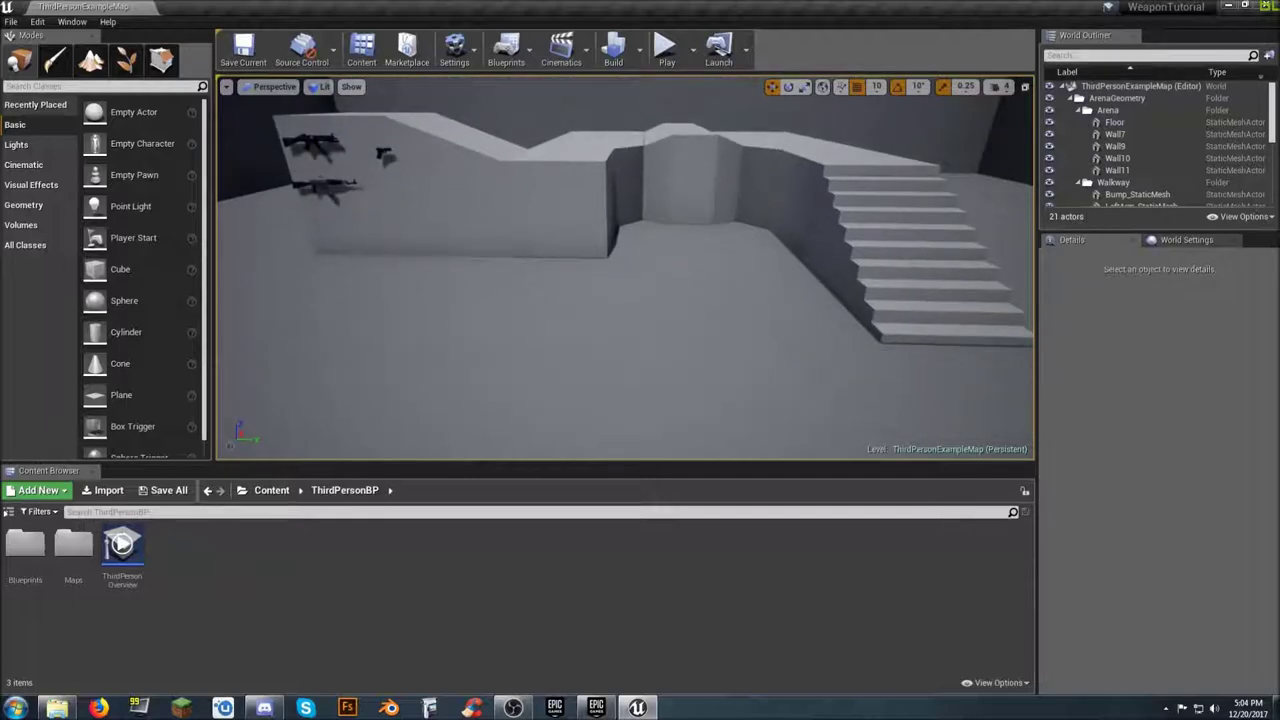
{"action": "right_click_drag", "start_coordinate": [620, 310], "coordinate": [520, 314]}
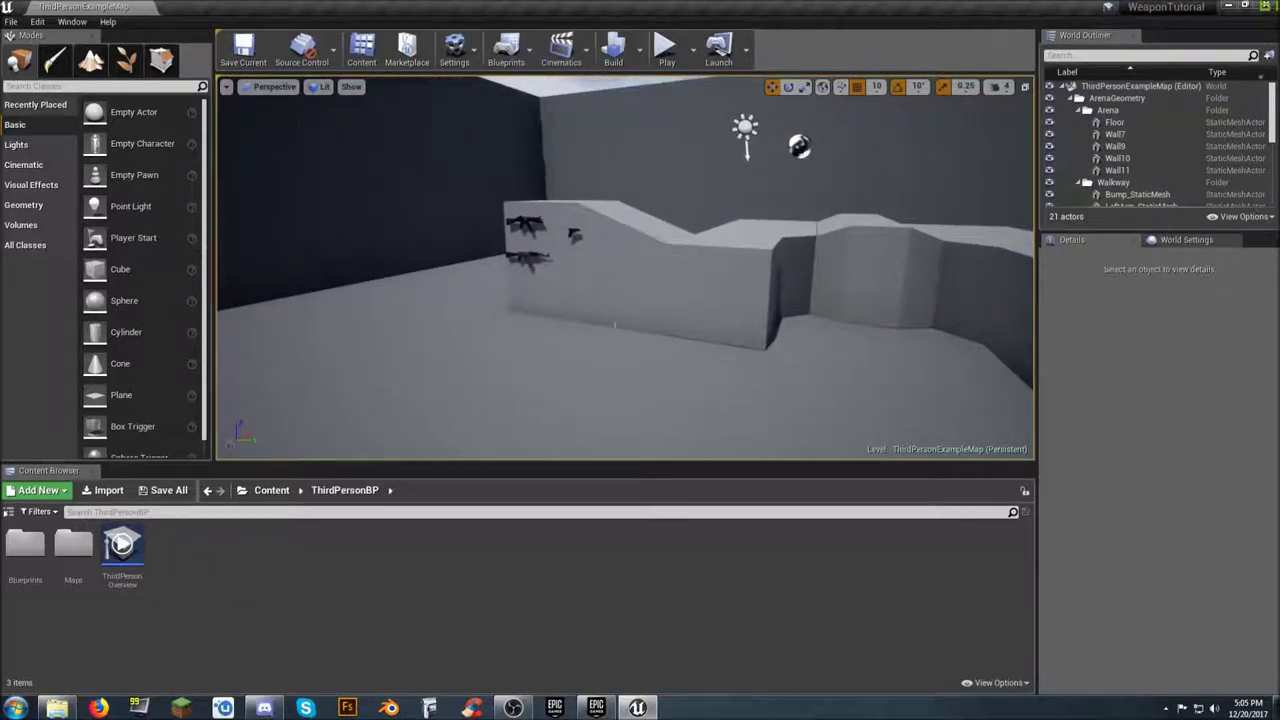
{"action": "left_click", "coordinate": [9, 514]}
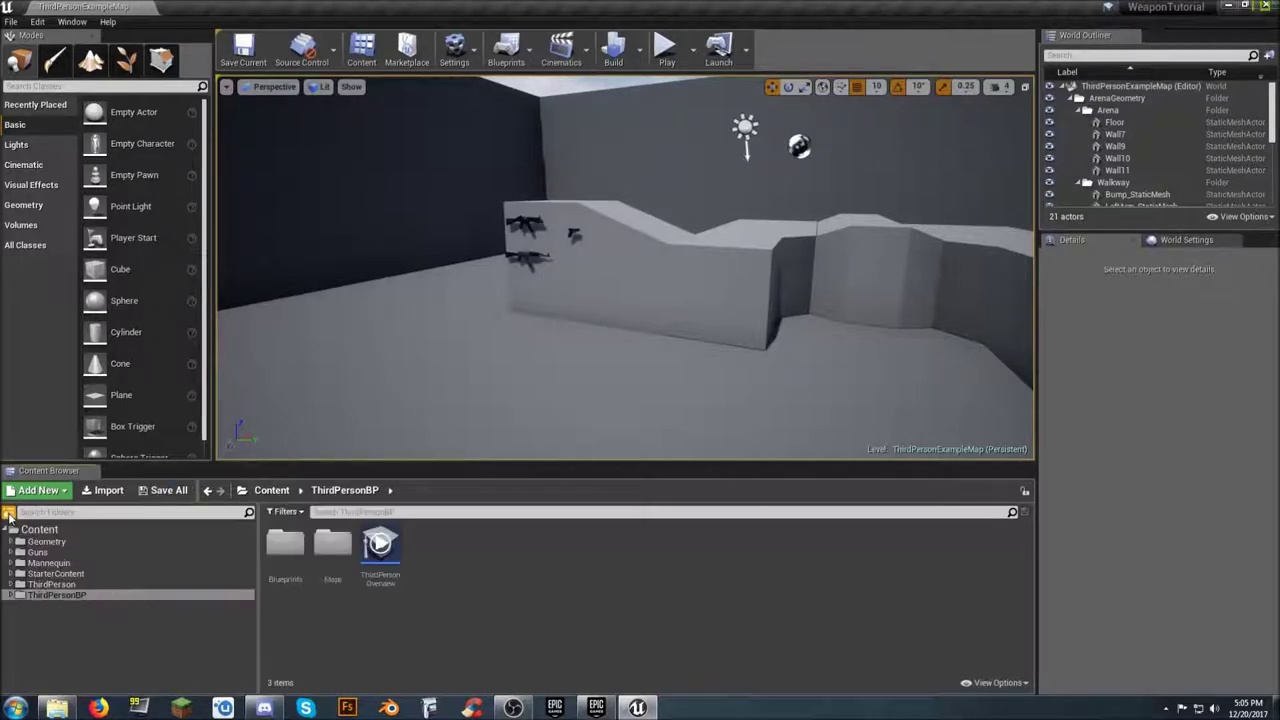
{"action": "left_click", "coordinate": [39, 554]}
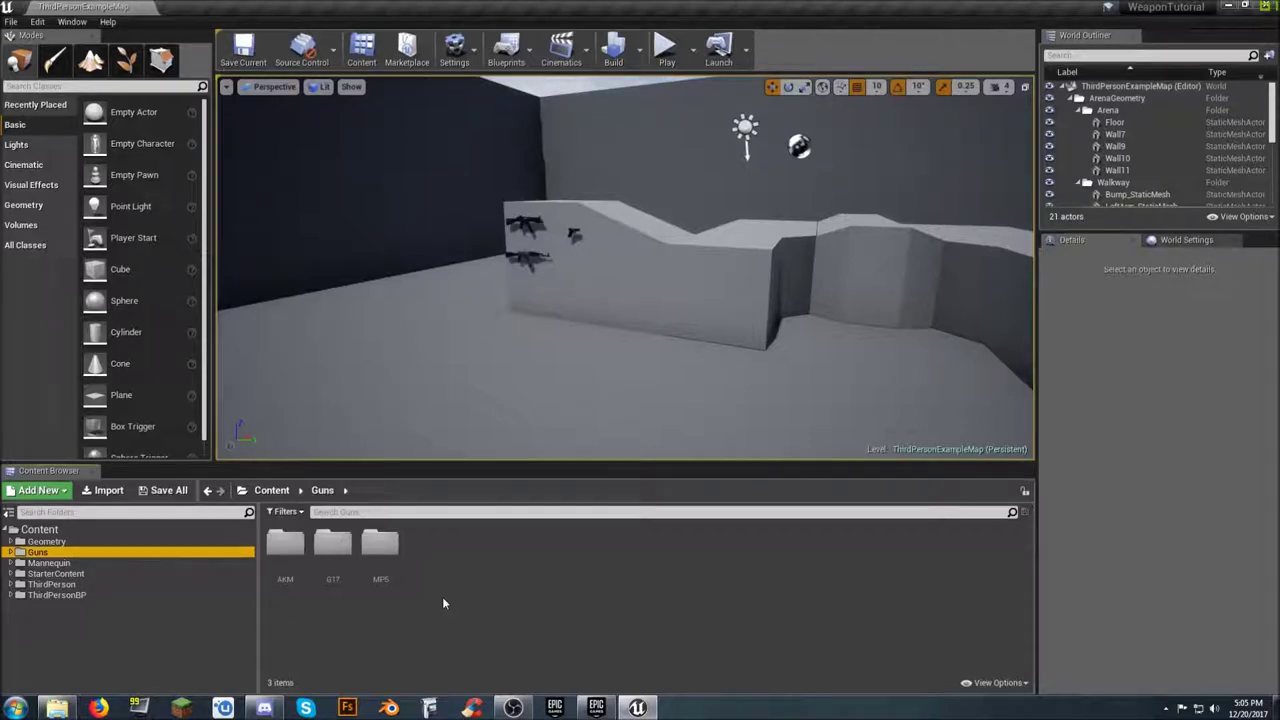
{"action": "left_click", "coordinate": [462, 579]}
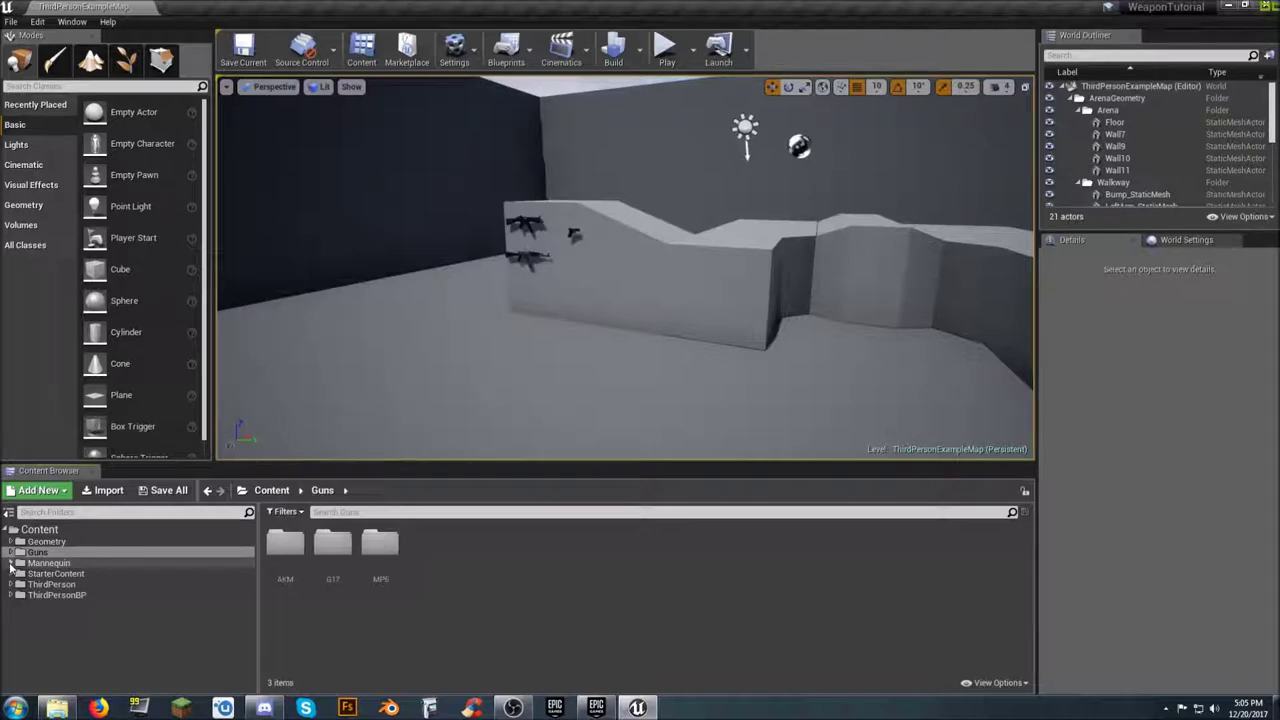
Step: Browse the Mannequin Animations assets, then return to the top-level Content folder
{"action": "left_click", "coordinate": [11, 564]}
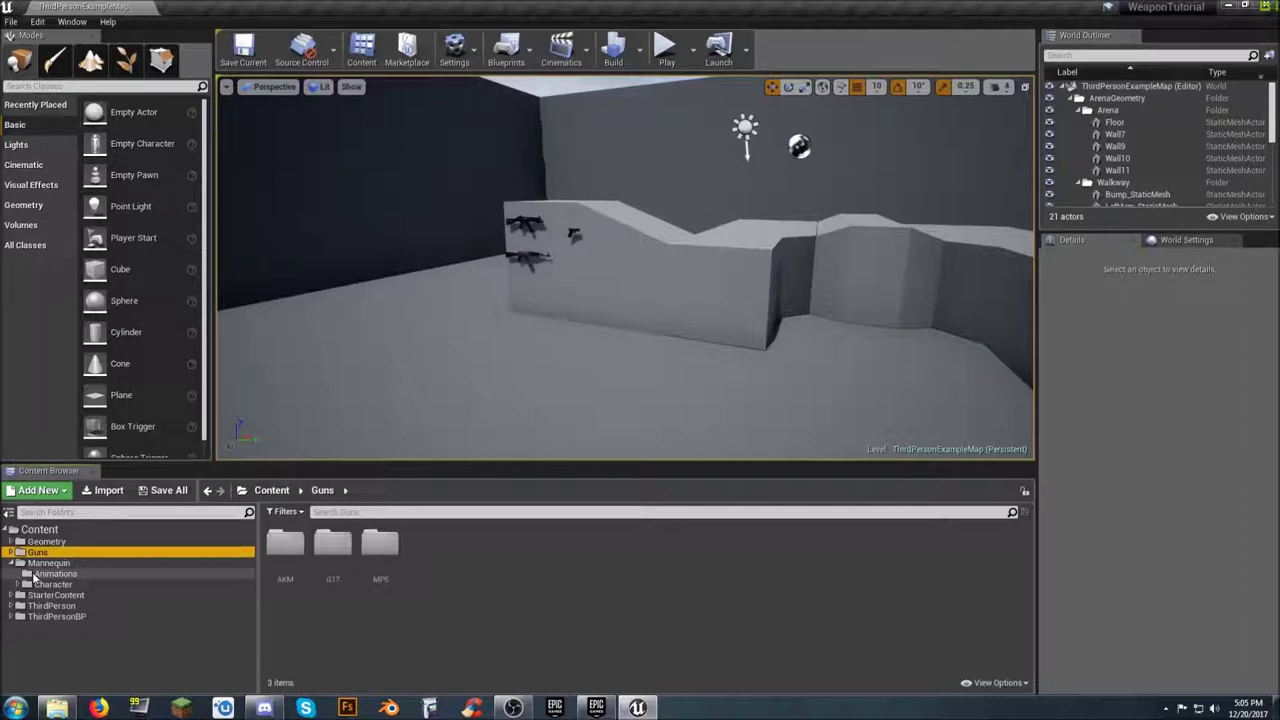
{"action": "left_click", "coordinate": [54, 574]}
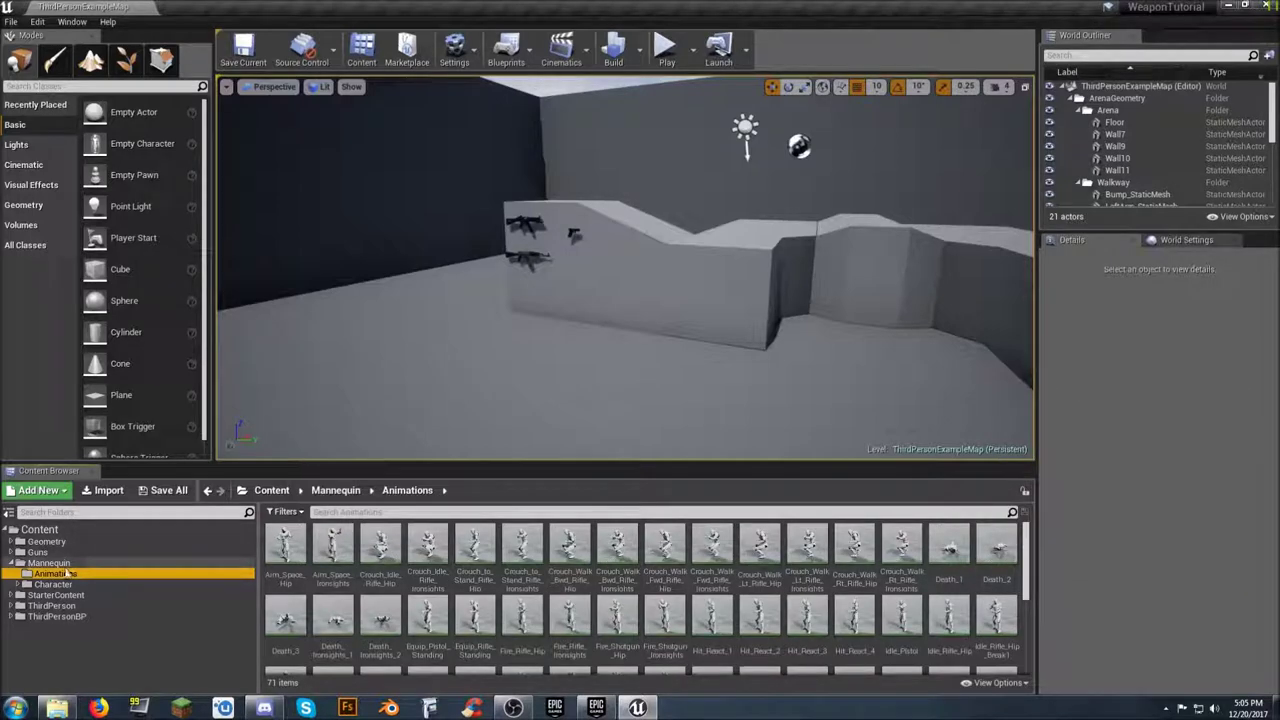
{"action": "left_click_drag", "start_coordinate": [1027, 553], "coordinate": [1040, 626]}
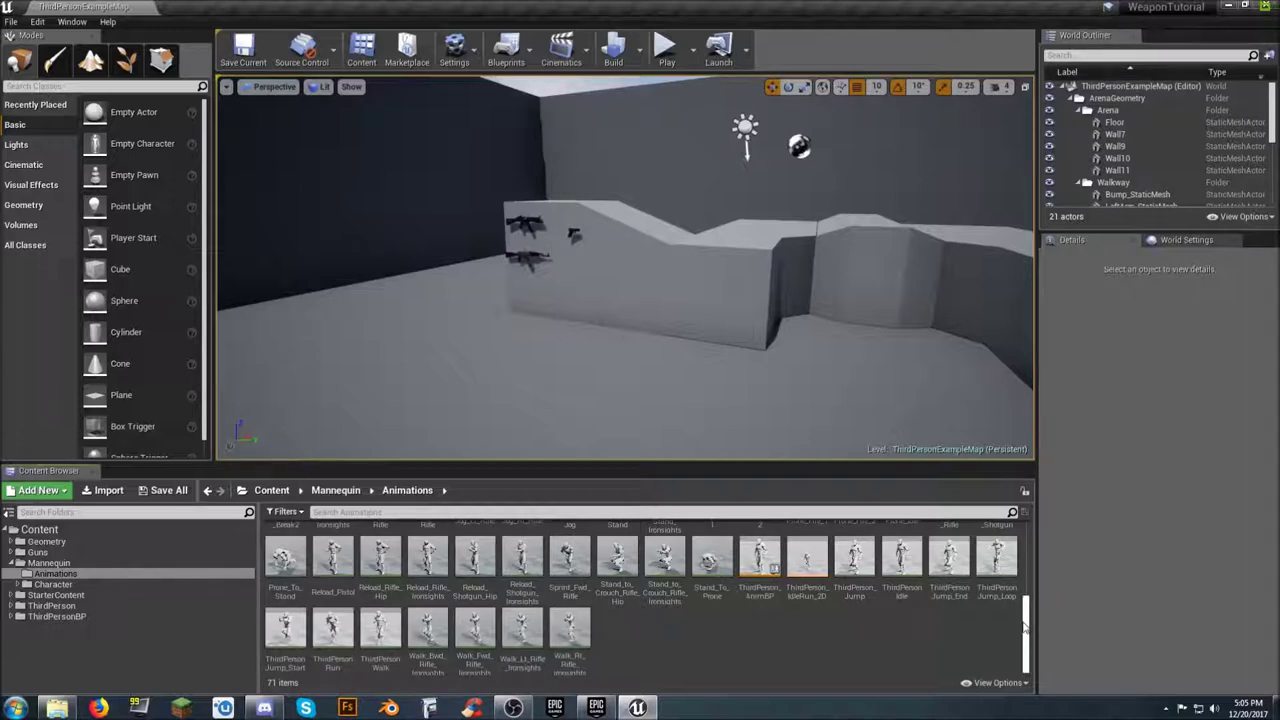
{"action": "left_click_drag", "start_coordinate": [1028, 627], "coordinate": [1034, 543]}
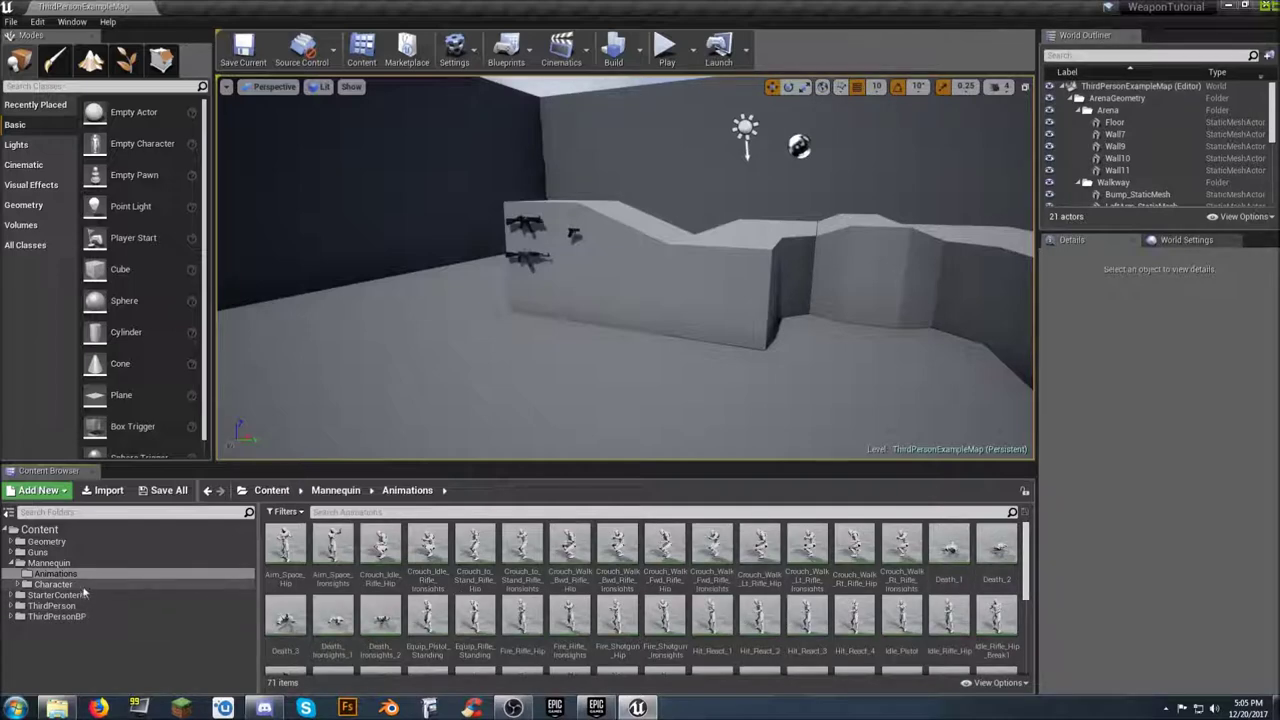
{"action": "left_click", "coordinate": [12, 564]}
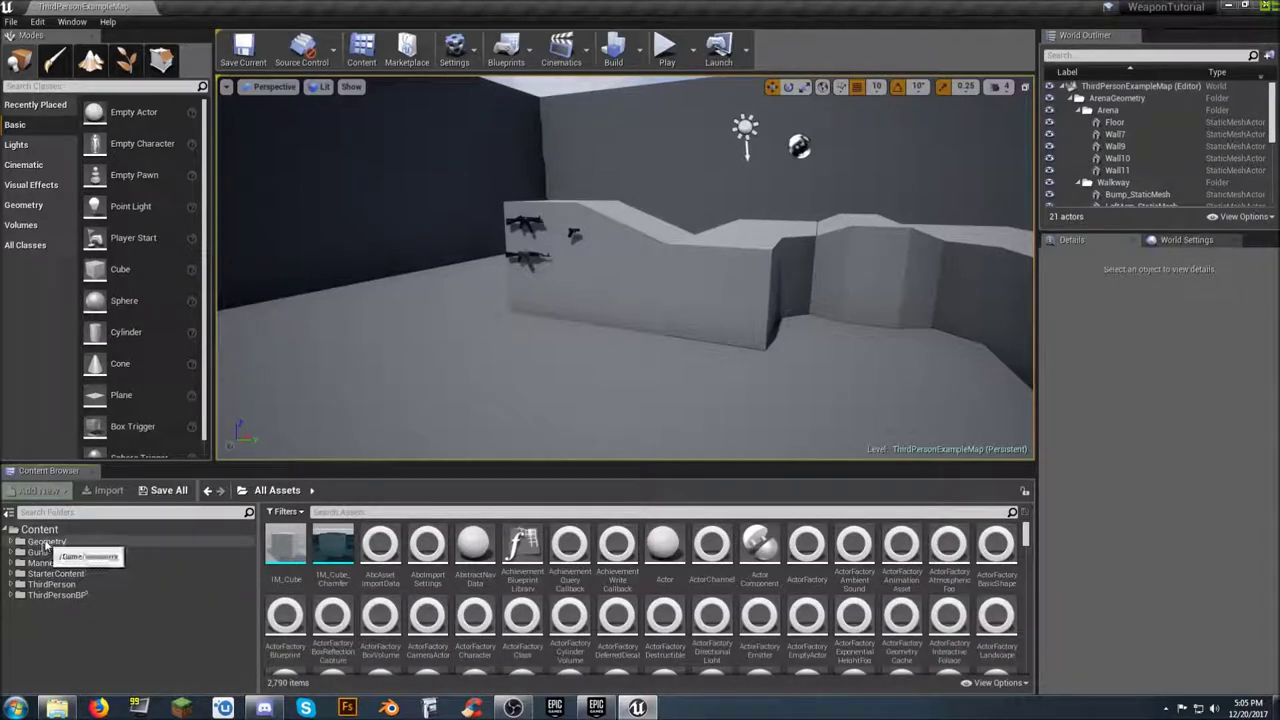
{"action": "left_click", "coordinate": [46, 533]}
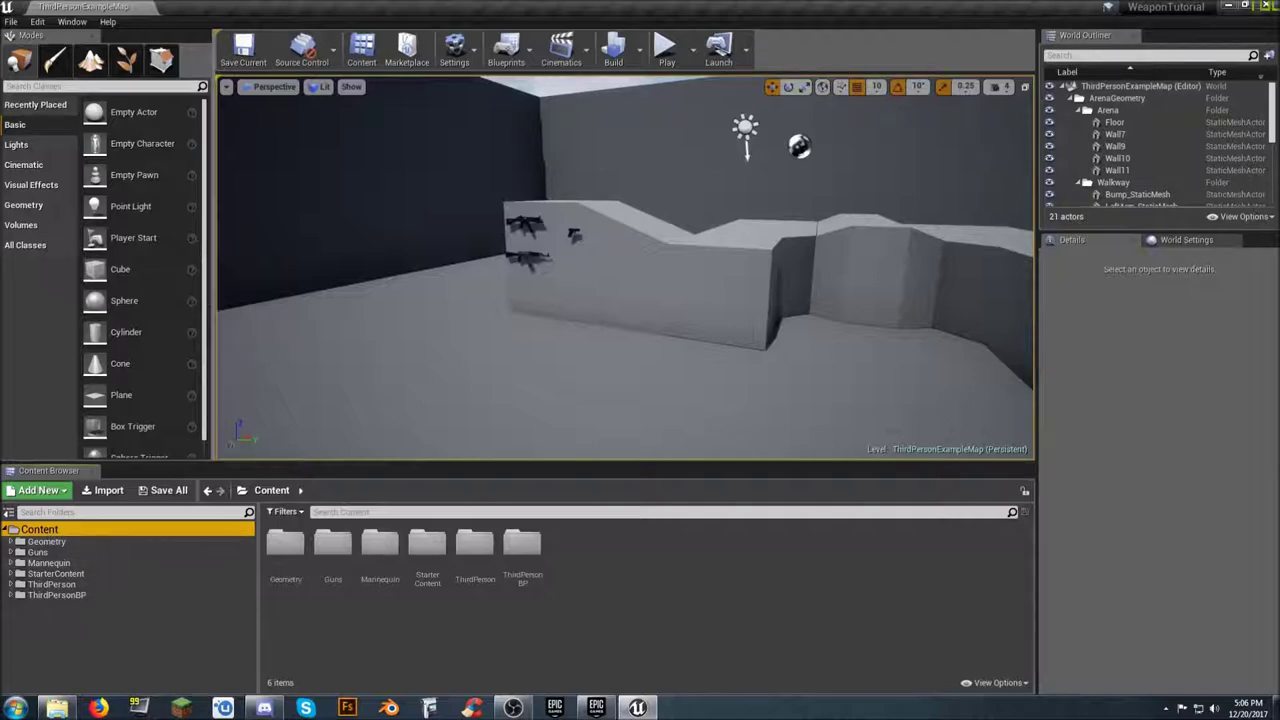
{"action": "left_click", "coordinate": [666, 48]}
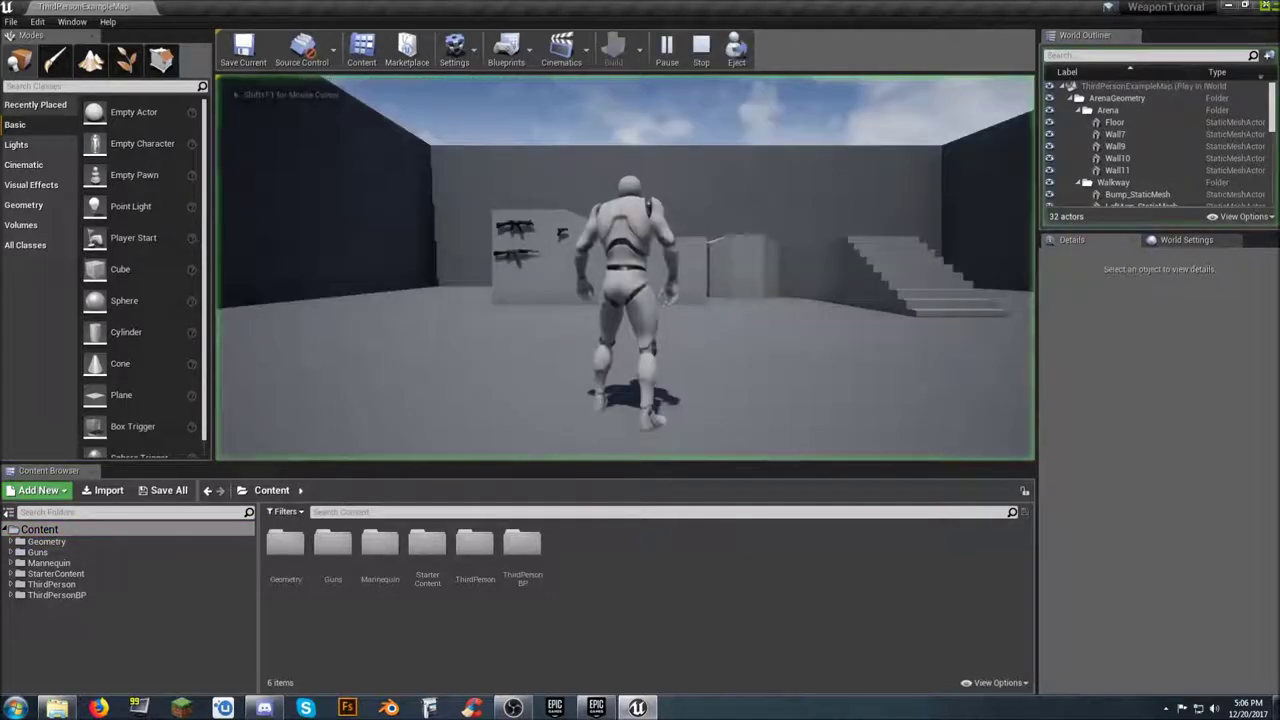
{"action": "key", "text": "w"}
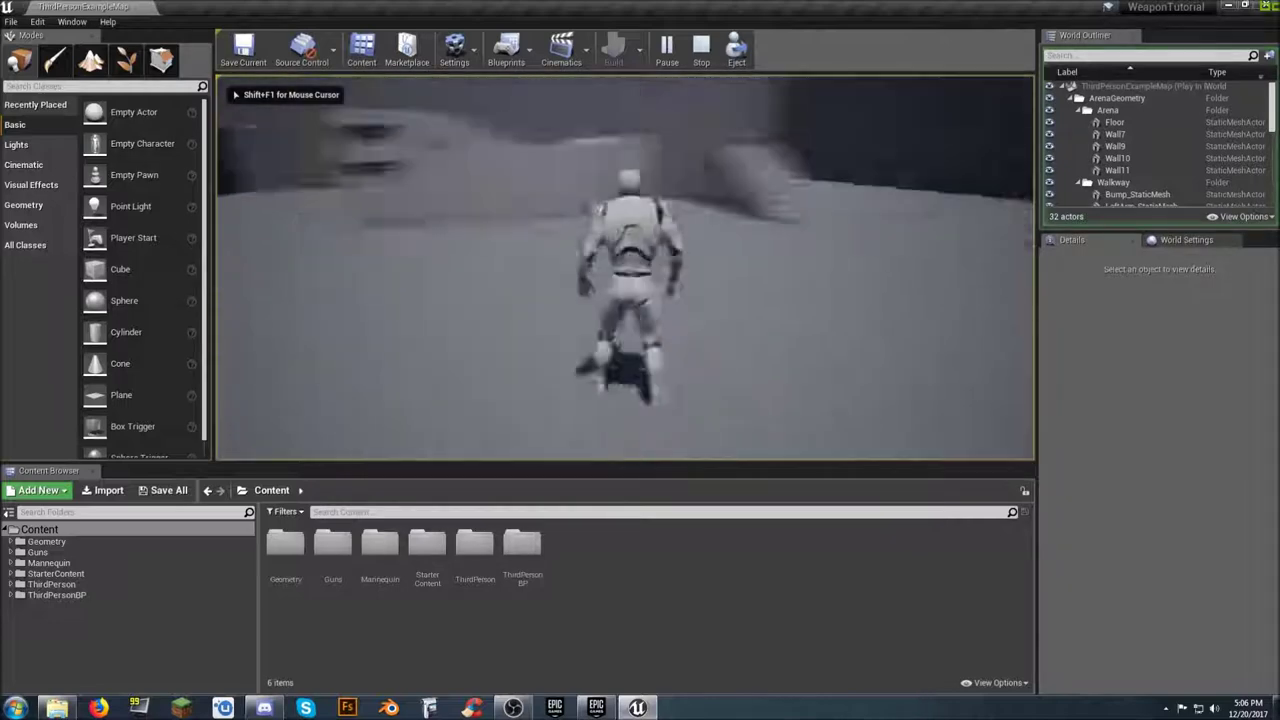
{"action": "key", "text": "space"}
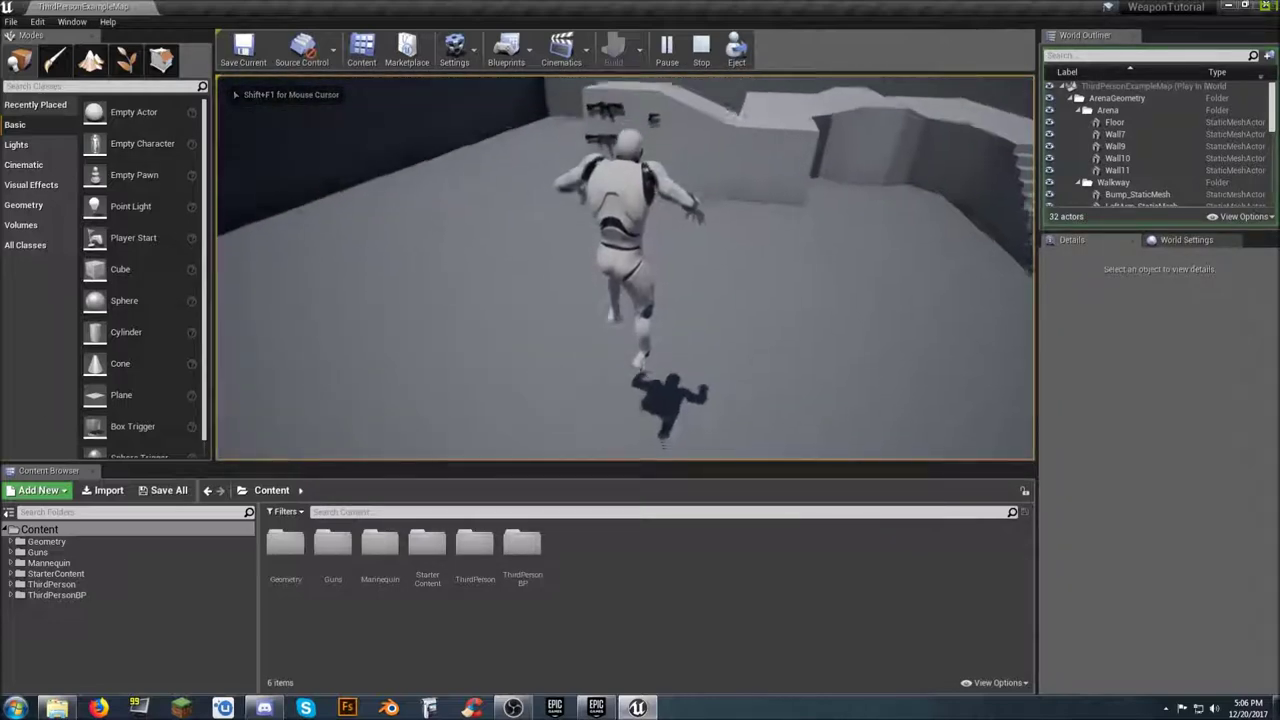
{"action": "key", "text": "w"}
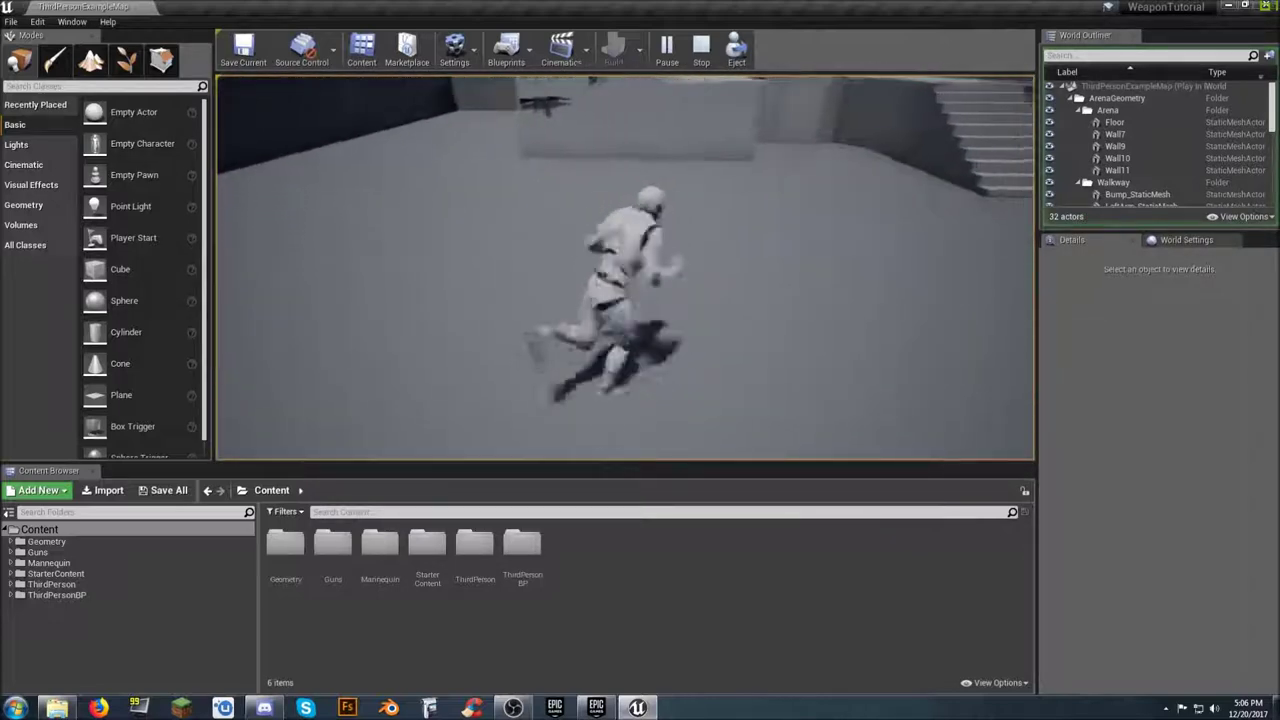
{"action": "key", "text": "w"}
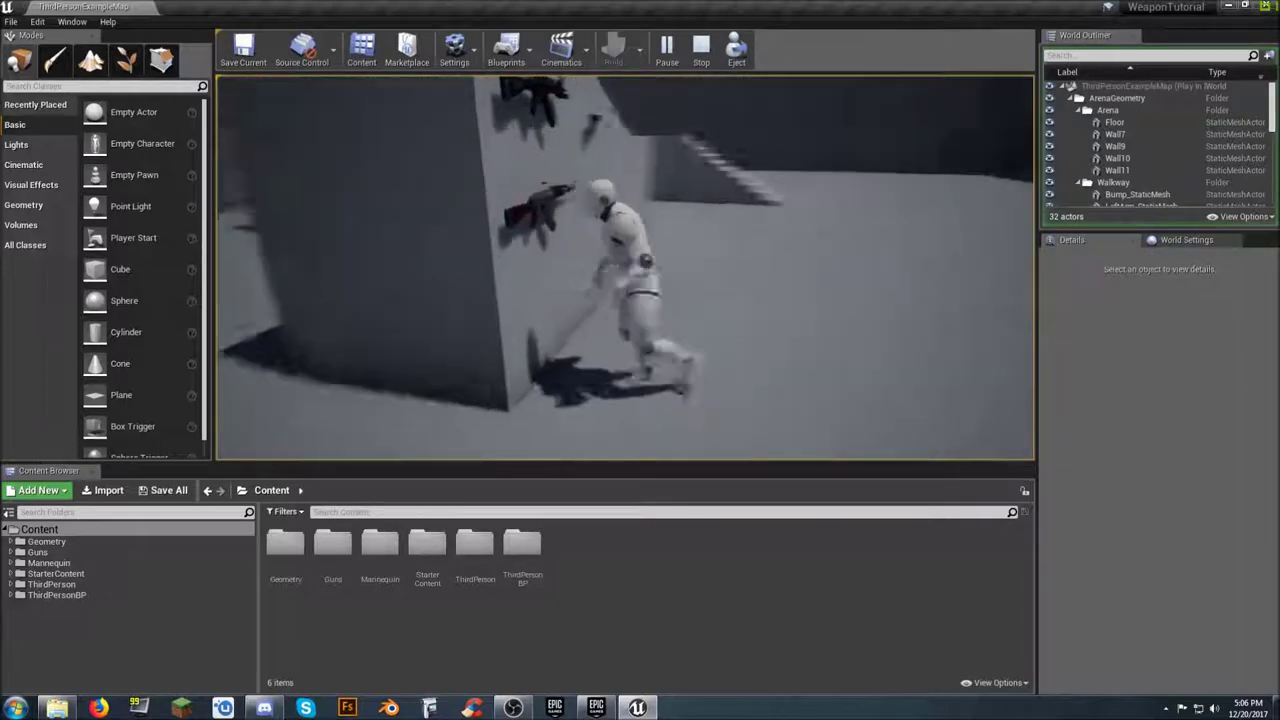
{"action": "key", "text": "w"}
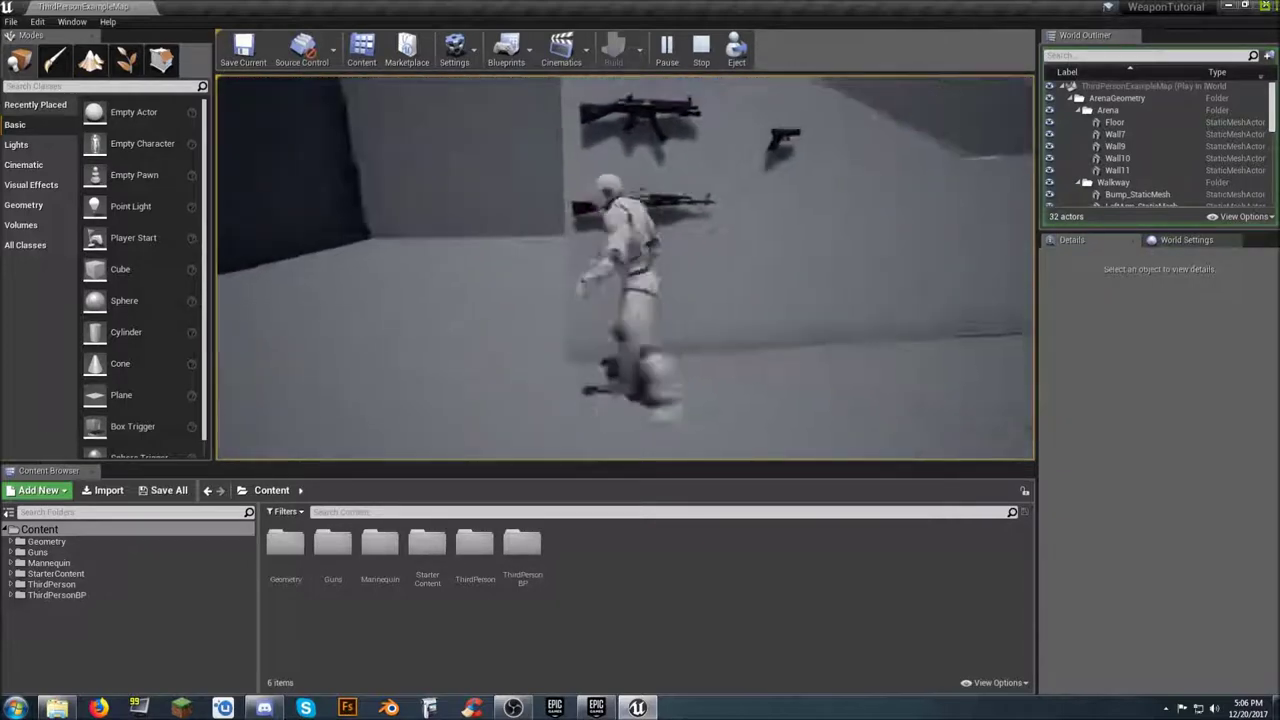
{"action": "key", "text": "a"}
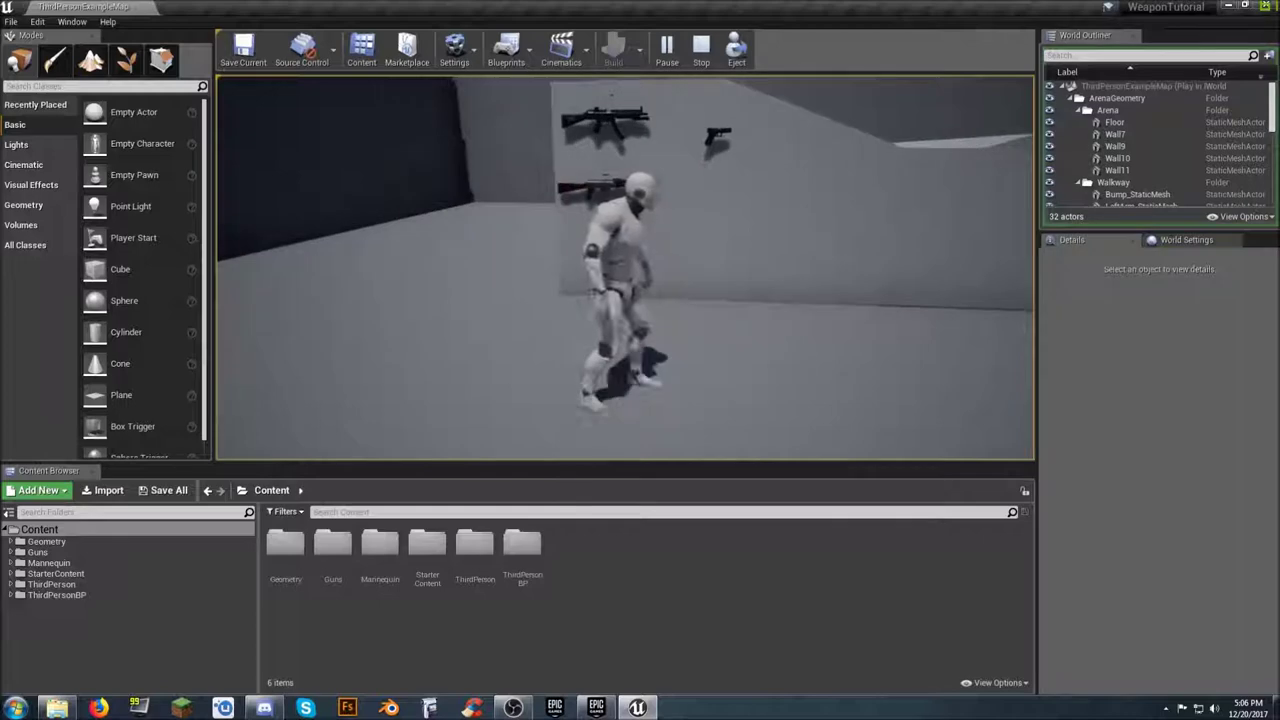
{"action": "key", "text": "a"}
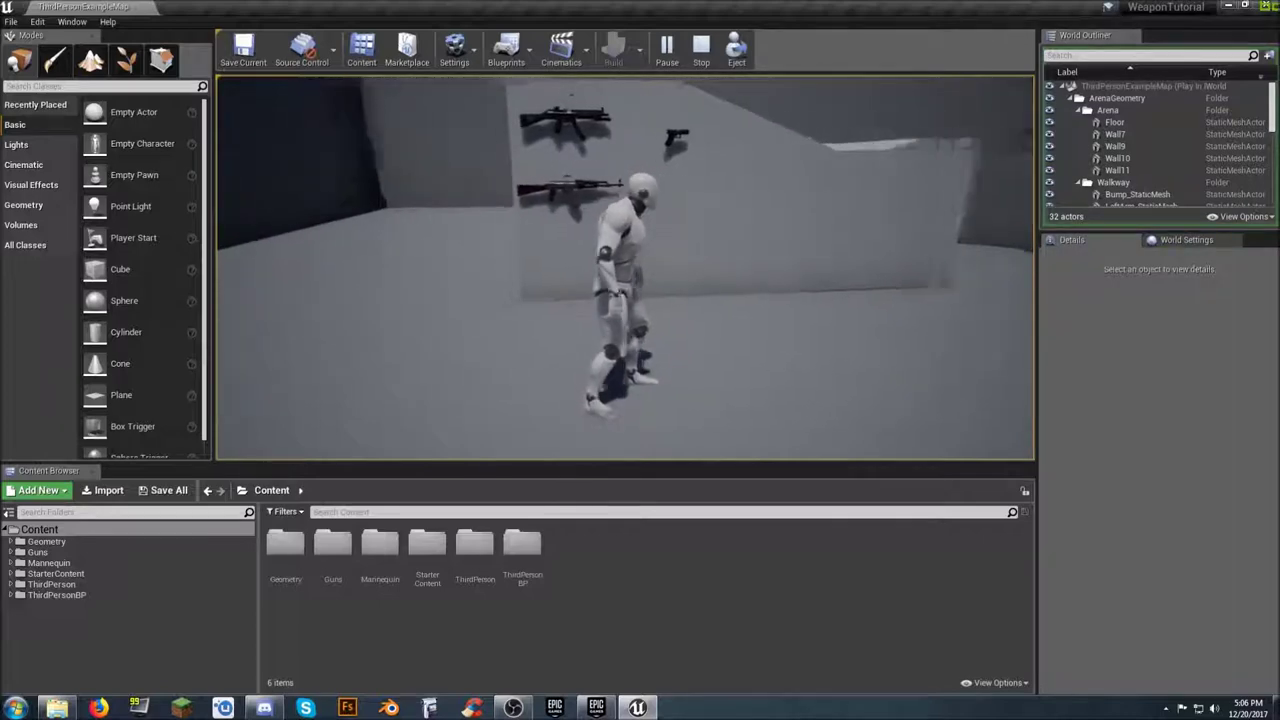
{"action": "key", "text": "w"}
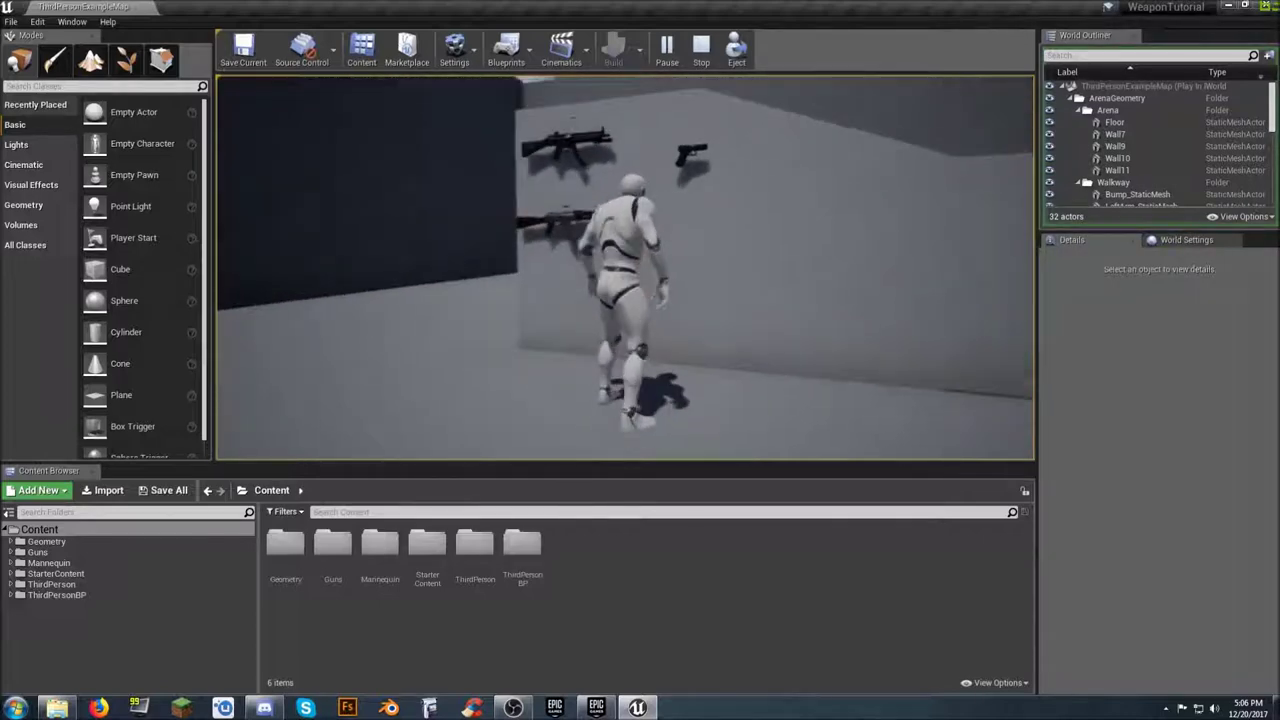
{"action": "key", "text": "a"}
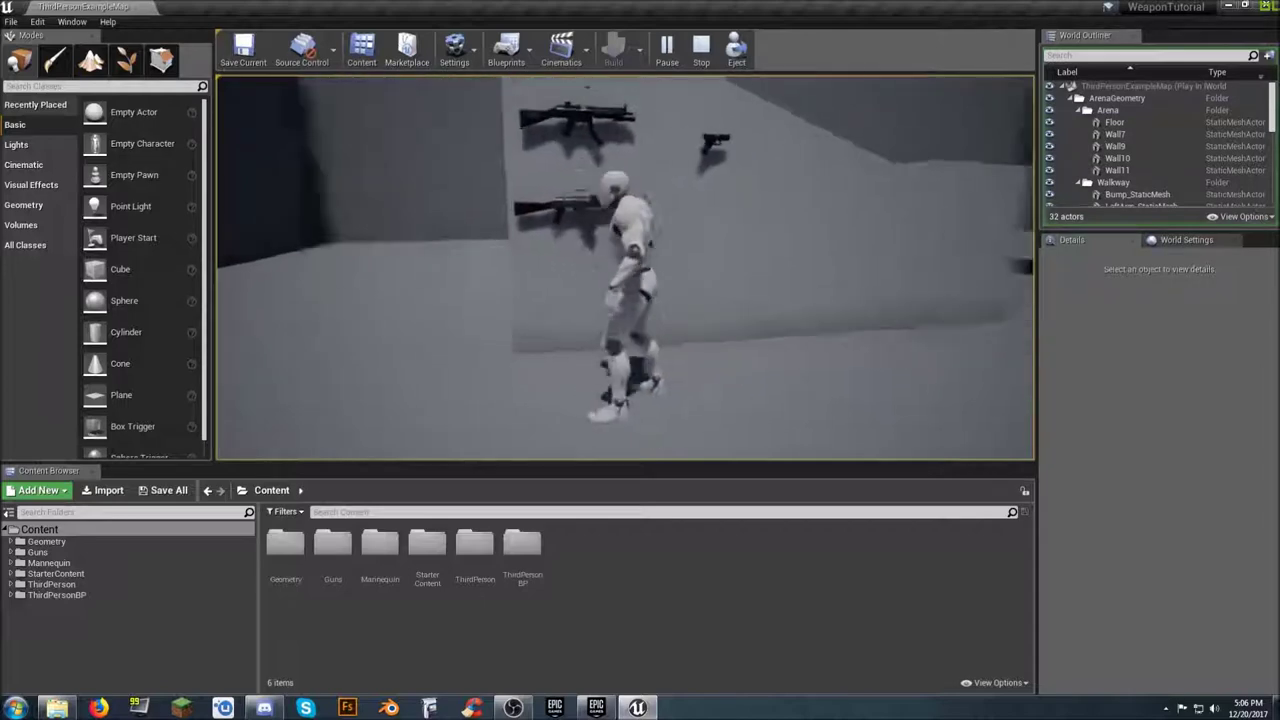
{"action": "key", "text": "s"}
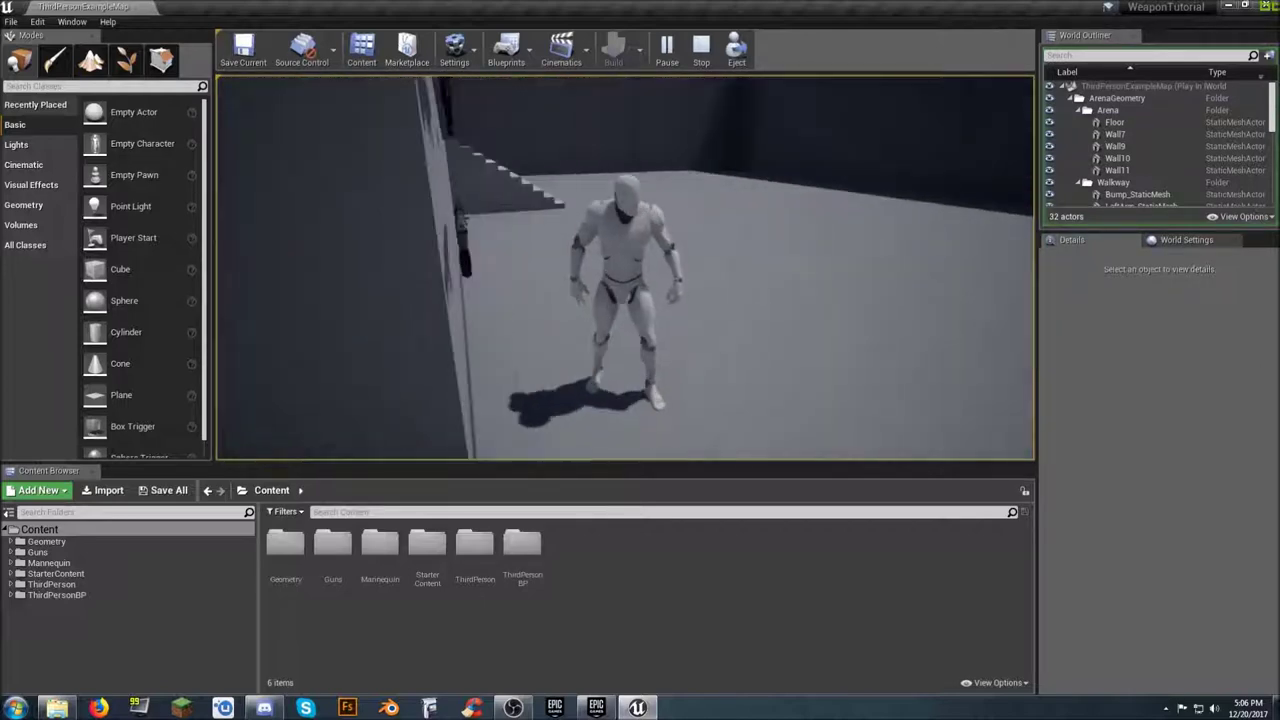
{"action": "key", "text": "w"}
{"action": "key", "text": "s"}
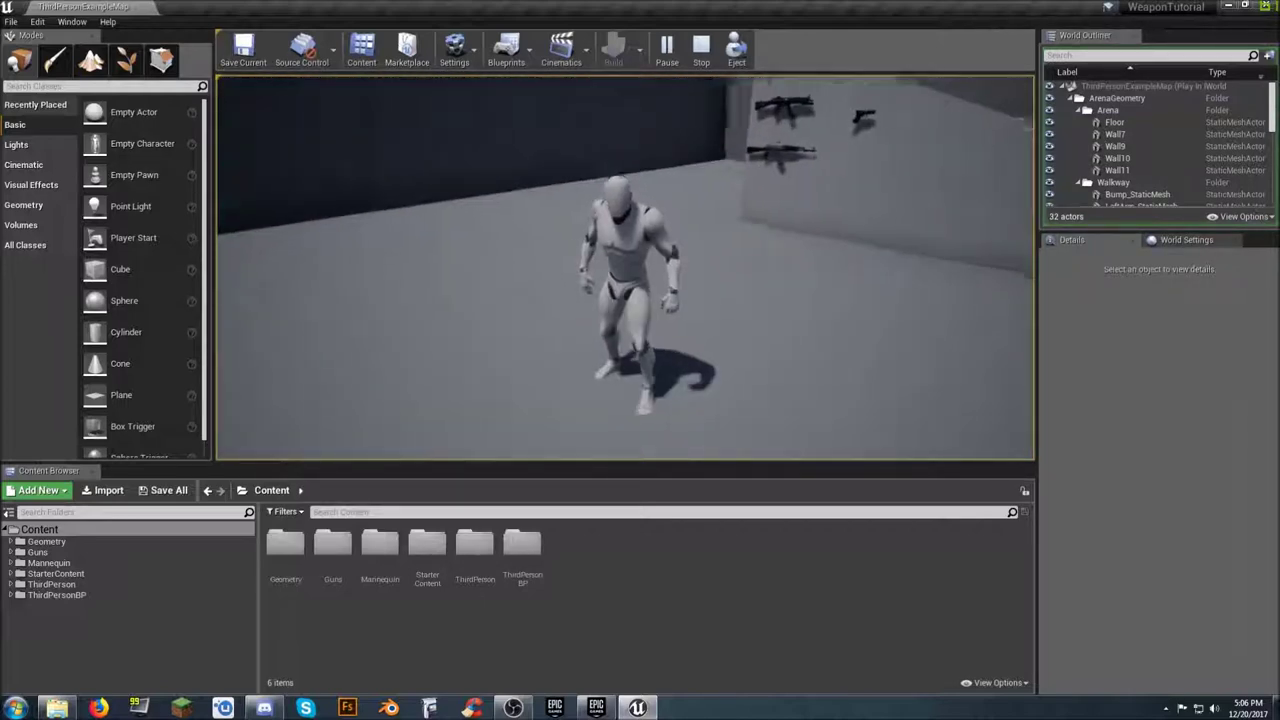
{"action": "key", "text": "Escape"}
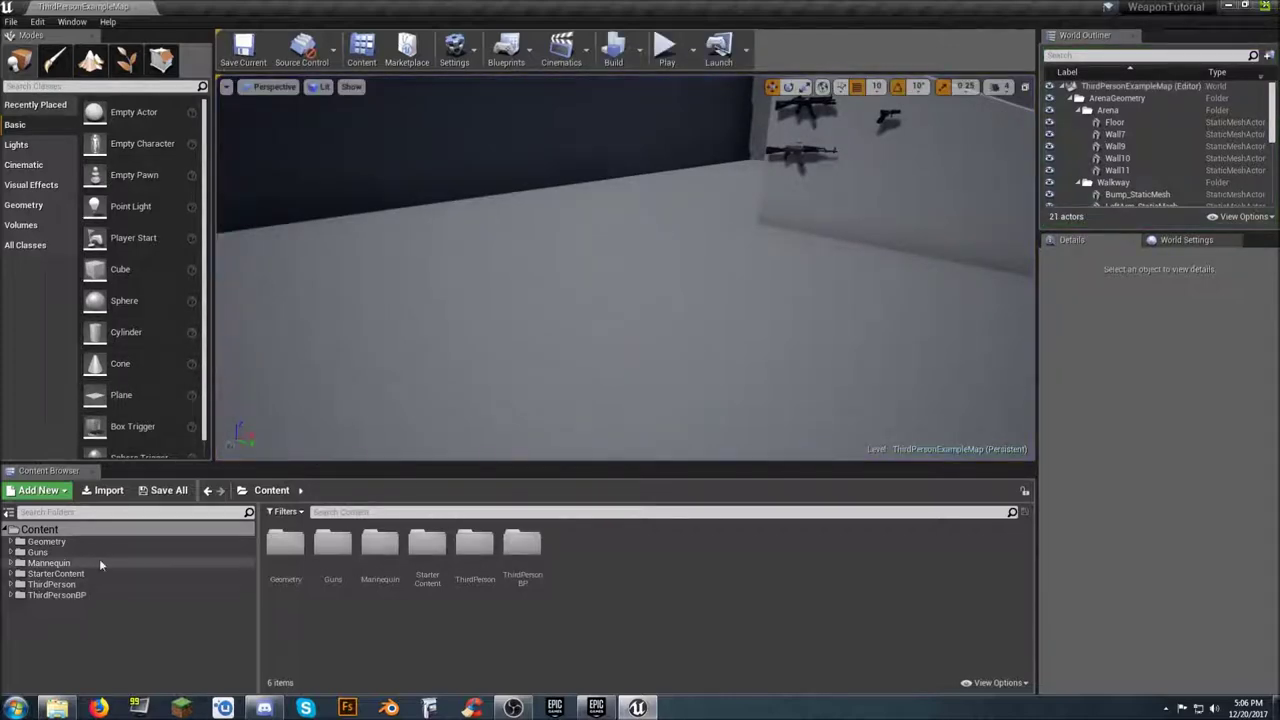
Step: Expand Guns, look at G17's textures, then open the G17 Mesh folder
{"action": "left_click", "coordinate": [37, 554]}
{"action": "left_click", "coordinate": [10, 552]}
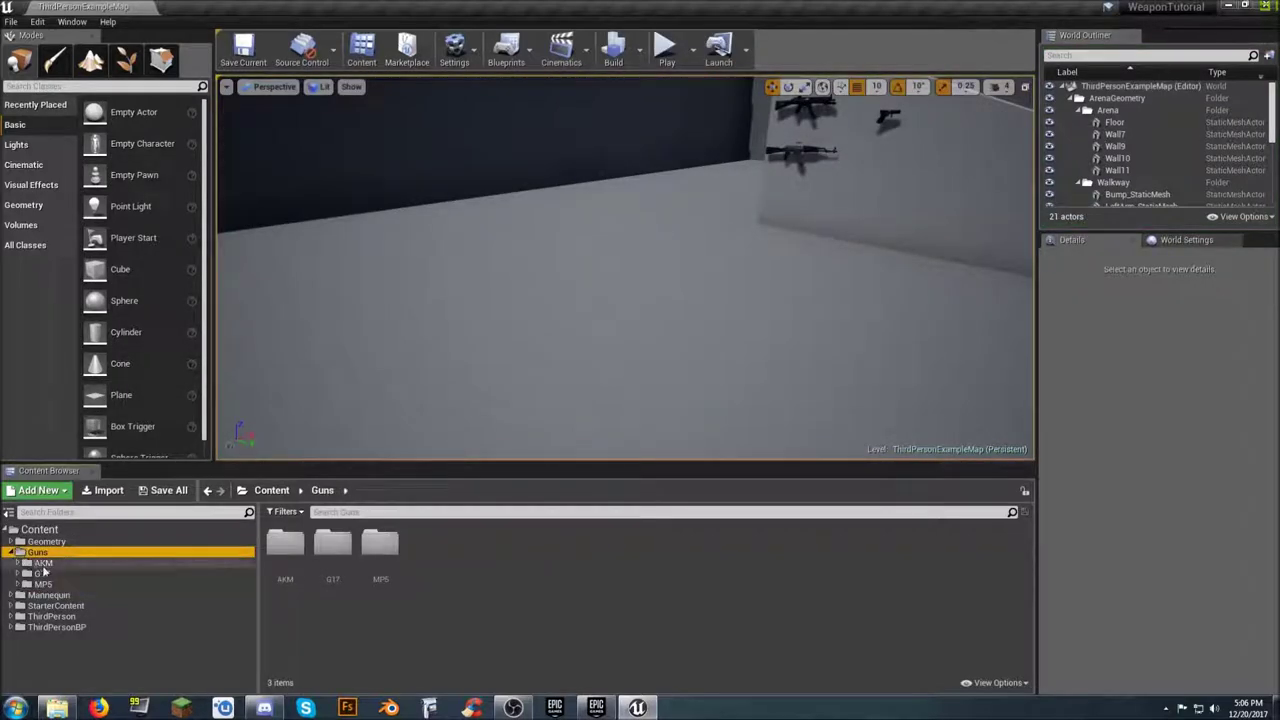
{"action": "left_click", "coordinate": [44, 574]}
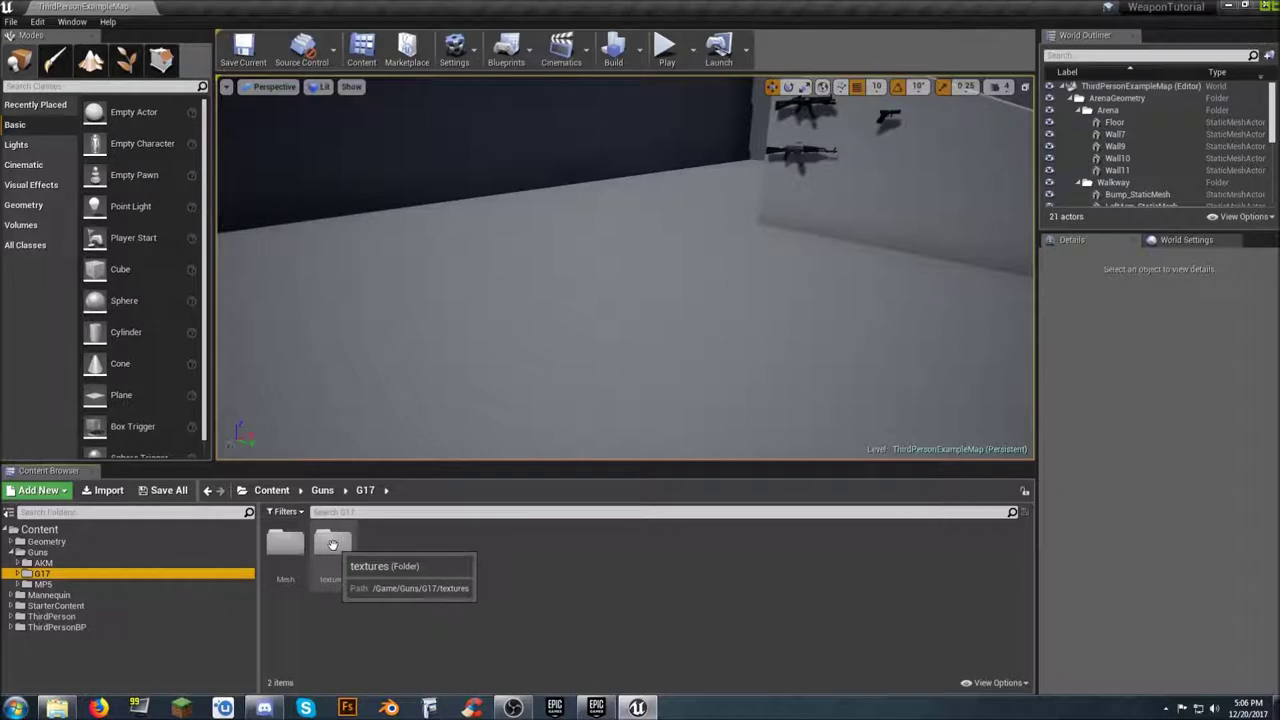
{"action": "double_click", "coordinate": [333, 543]}
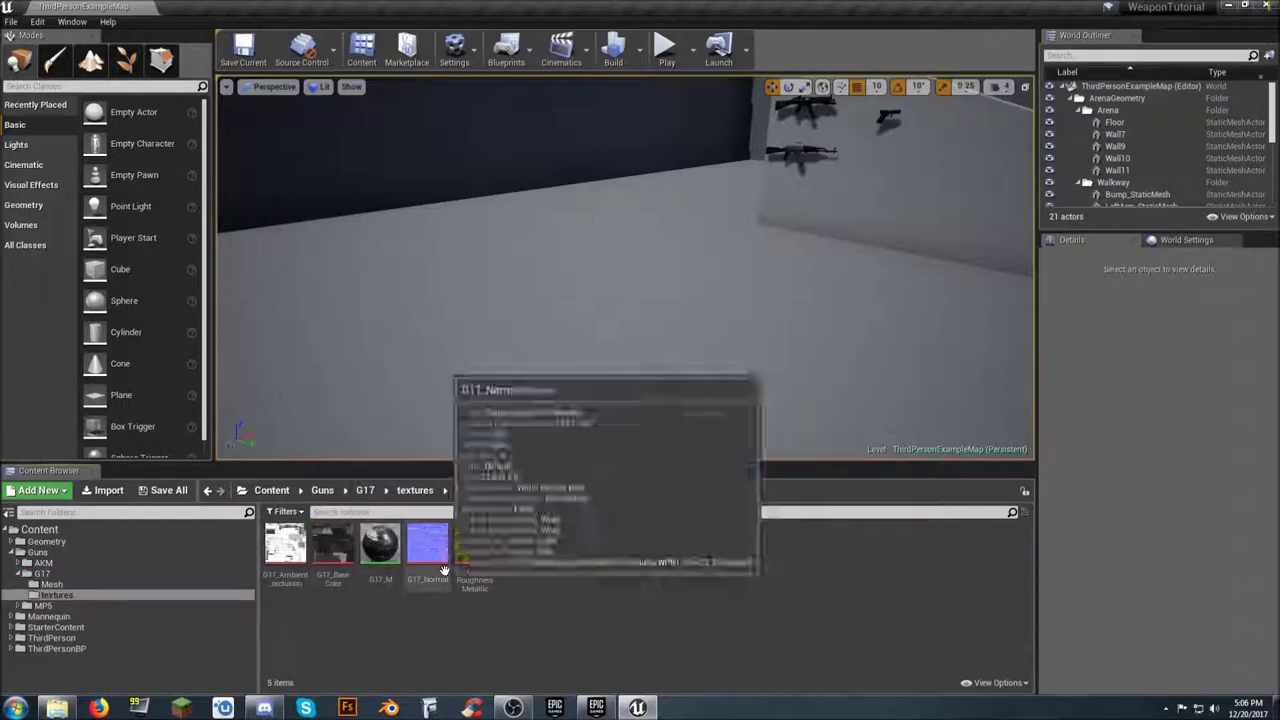
{"action": "left_click", "coordinate": [55, 584]}
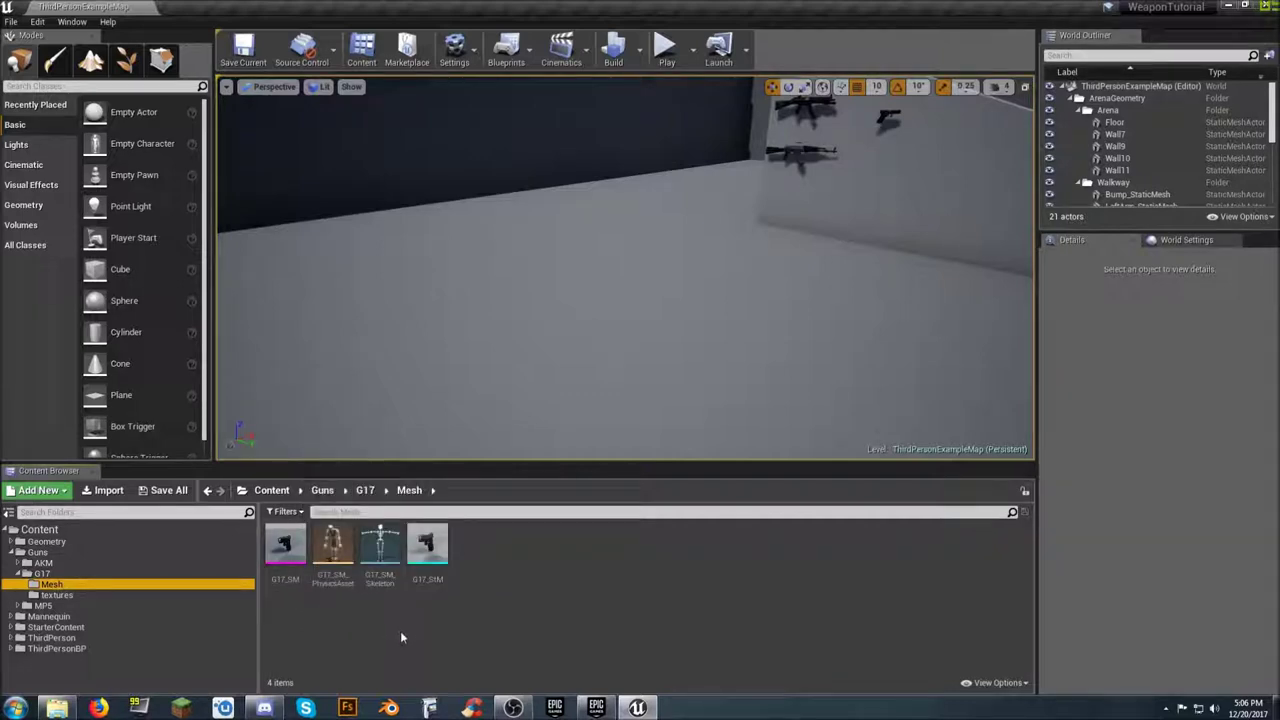
{"action": "mouse_move", "coordinate": [440, 586]}
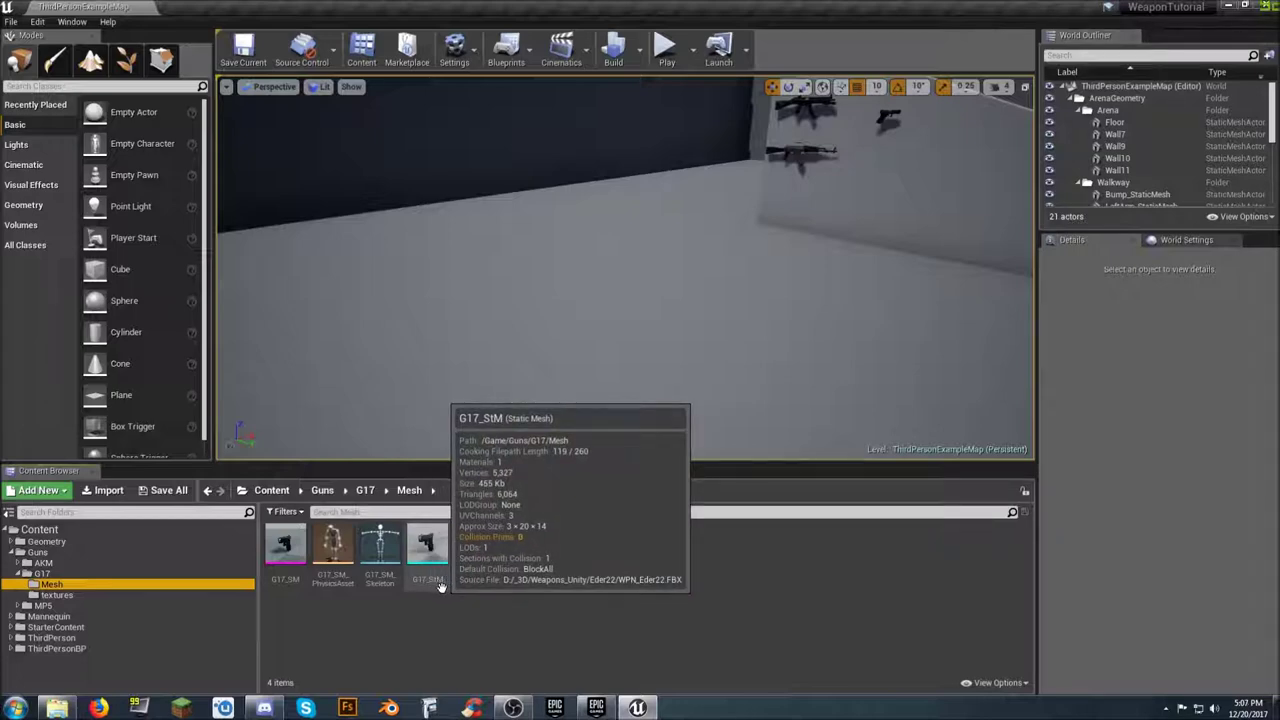
{"action": "mouse_move", "coordinate": [386, 572]}
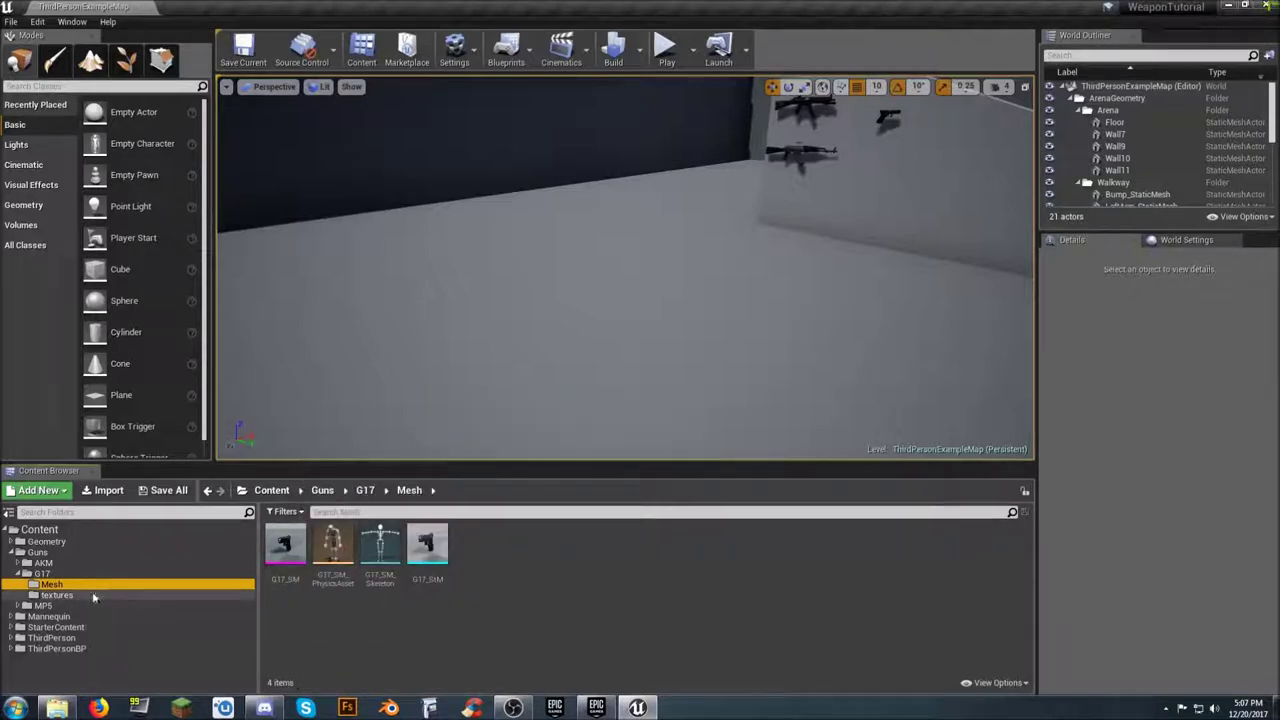
Step: Check the MP5 Mesh folder, then open the Guns/AKM/Mesh folder
{"action": "left_click", "coordinate": [21, 574]}
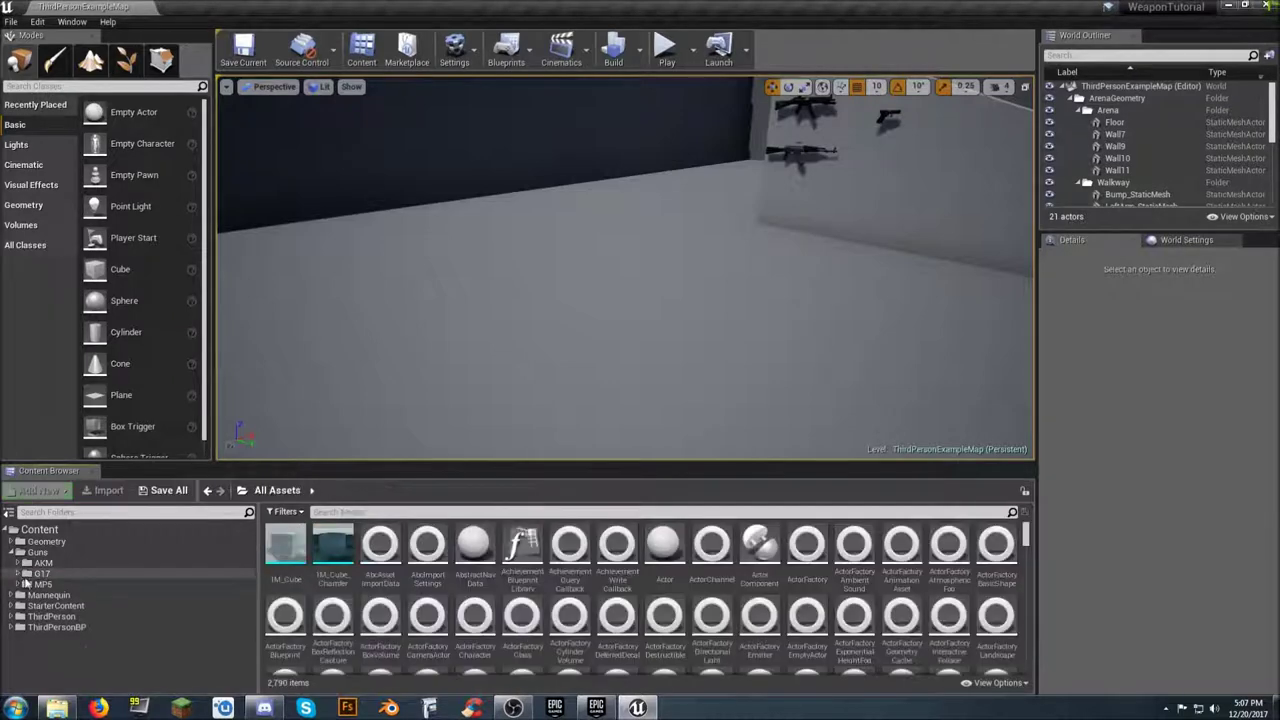
{"action": "left_click", "coordinate": [38, 584]}
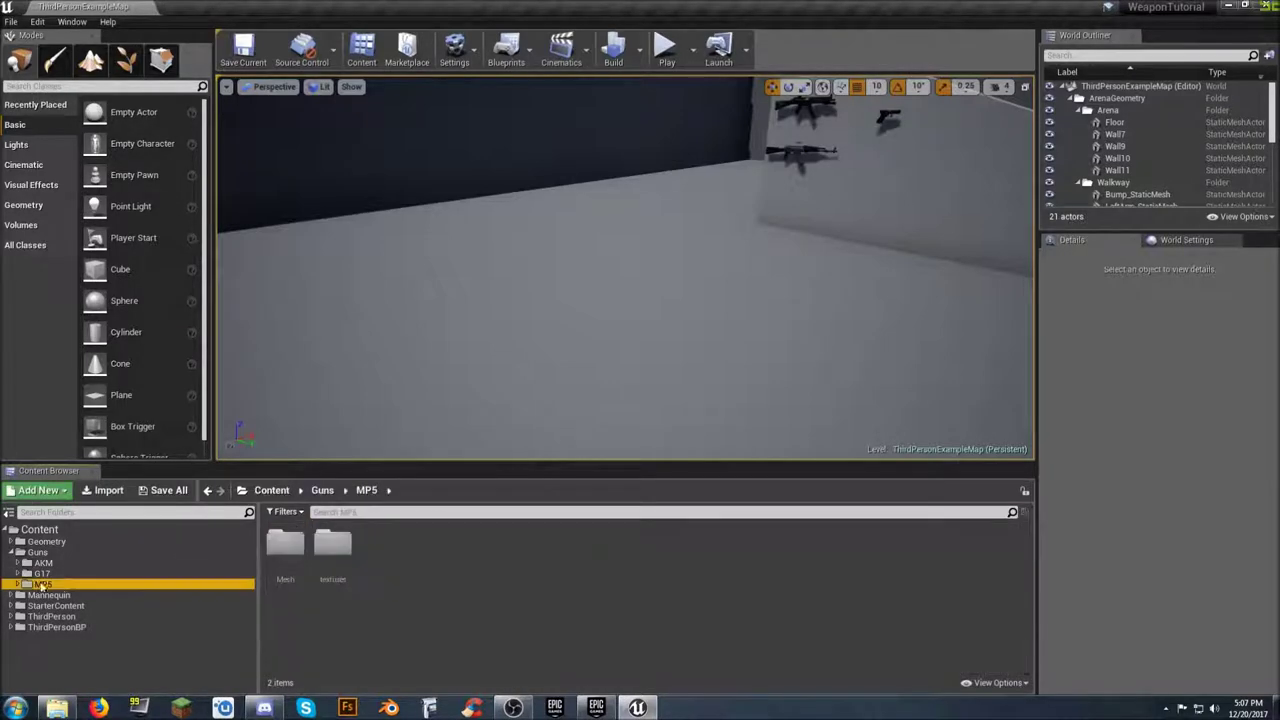
{"action": "double_click", "coordinate": [284, 543]}
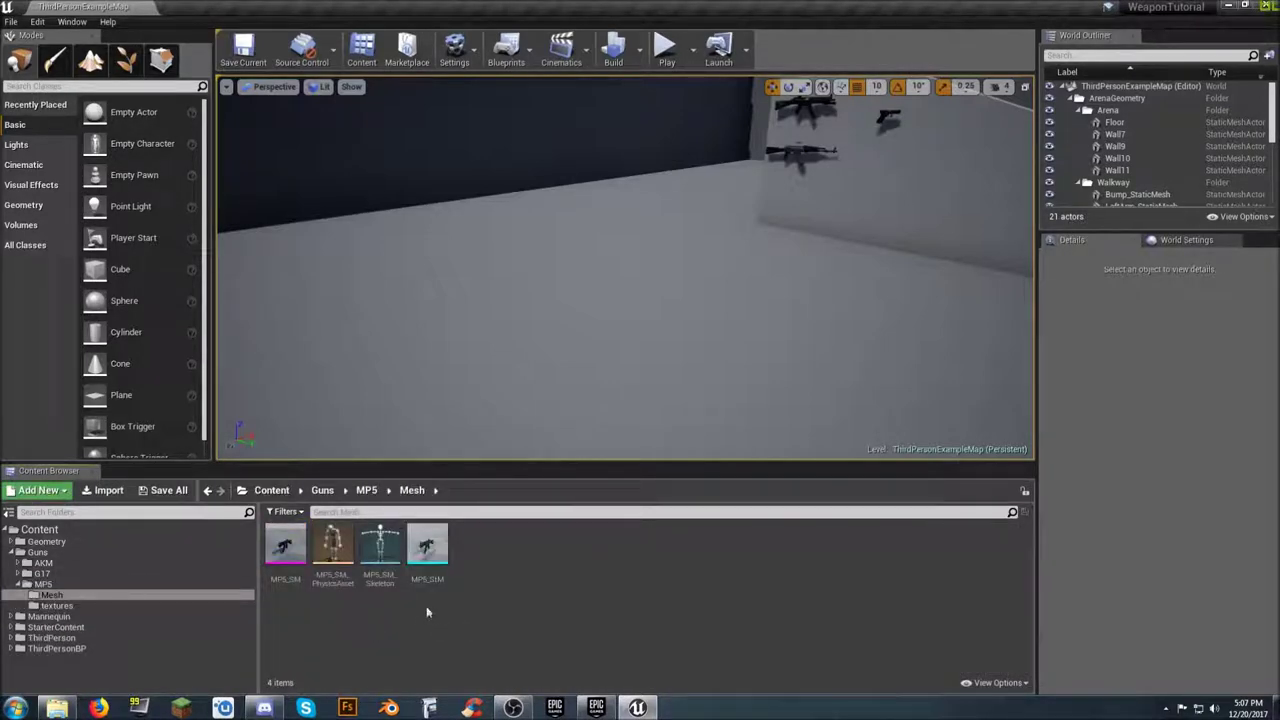
{"action": "left_click", "coordinate": [21, 584]}
{"action": "left_click", "coordinate": [40, 564]}
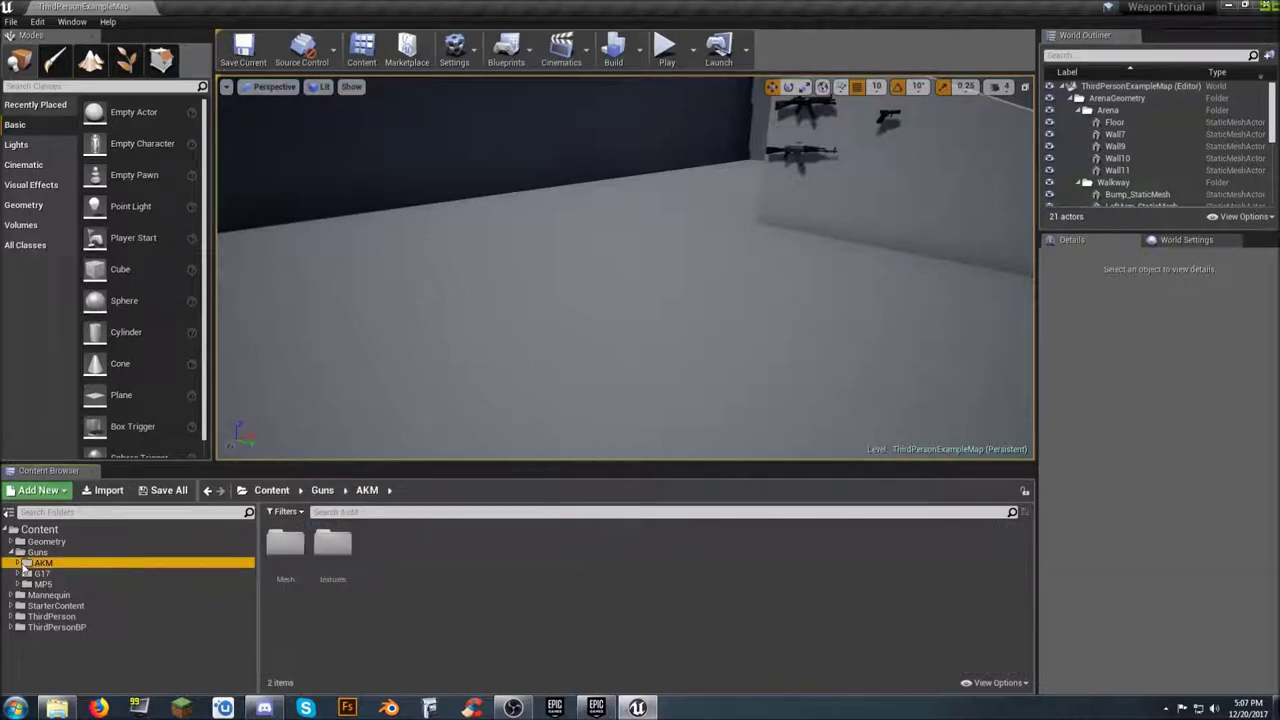
{"action": "left_click", "coordinate": [18, 563]}
{"action": "left_click", "coordinate": [60, 573]}
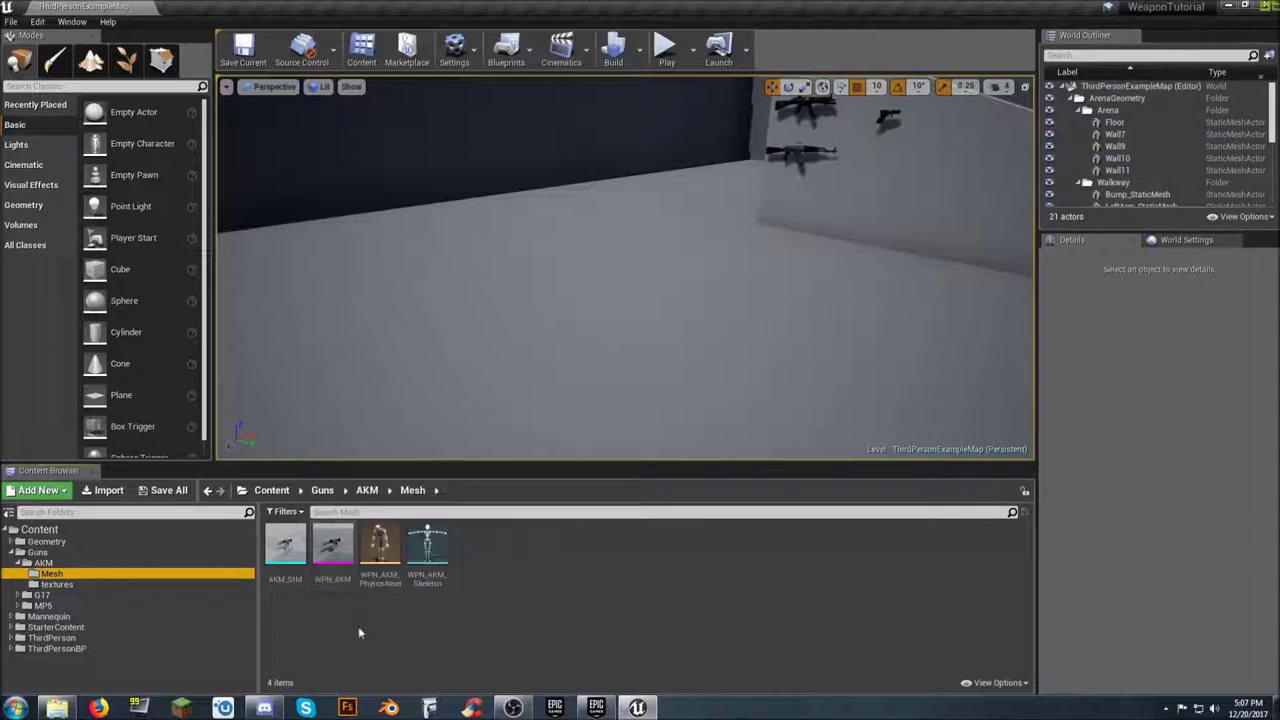
Step: Rename the WPN_AKM asset to AKM_SM
{"action": "left_click", "coordinate": [334, 582]}
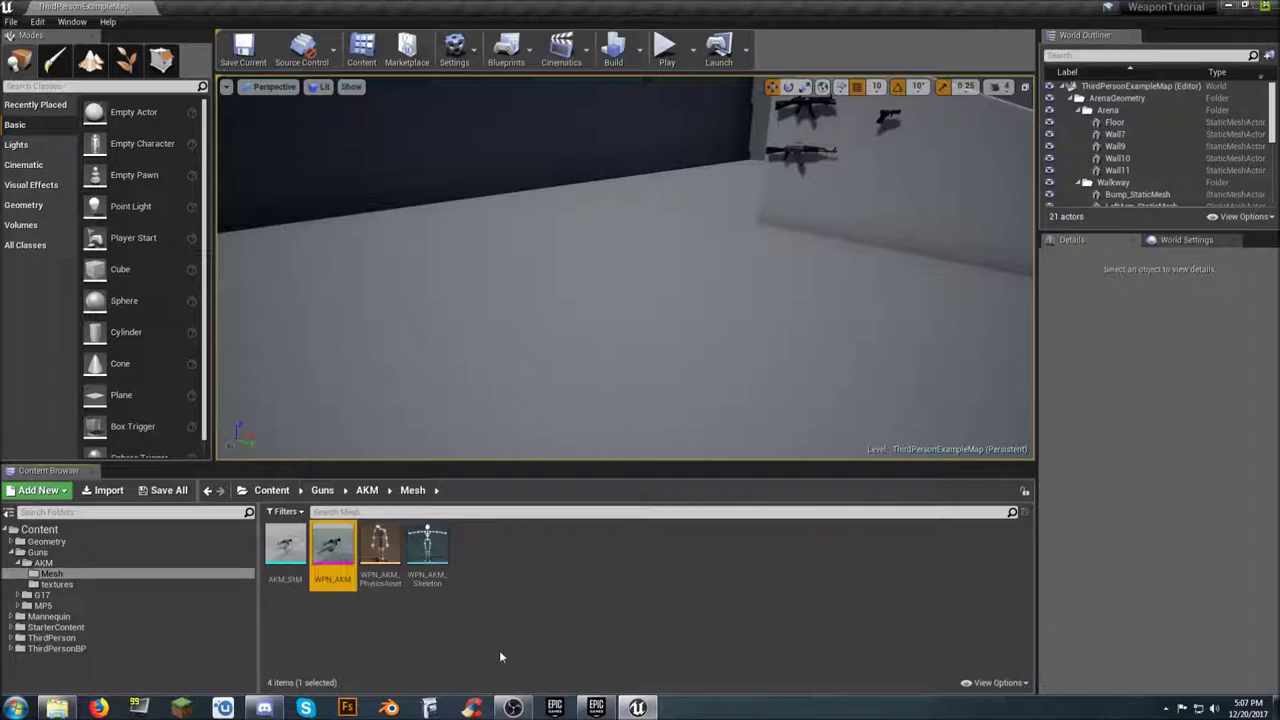
{"action": "key", "text": "F2"}
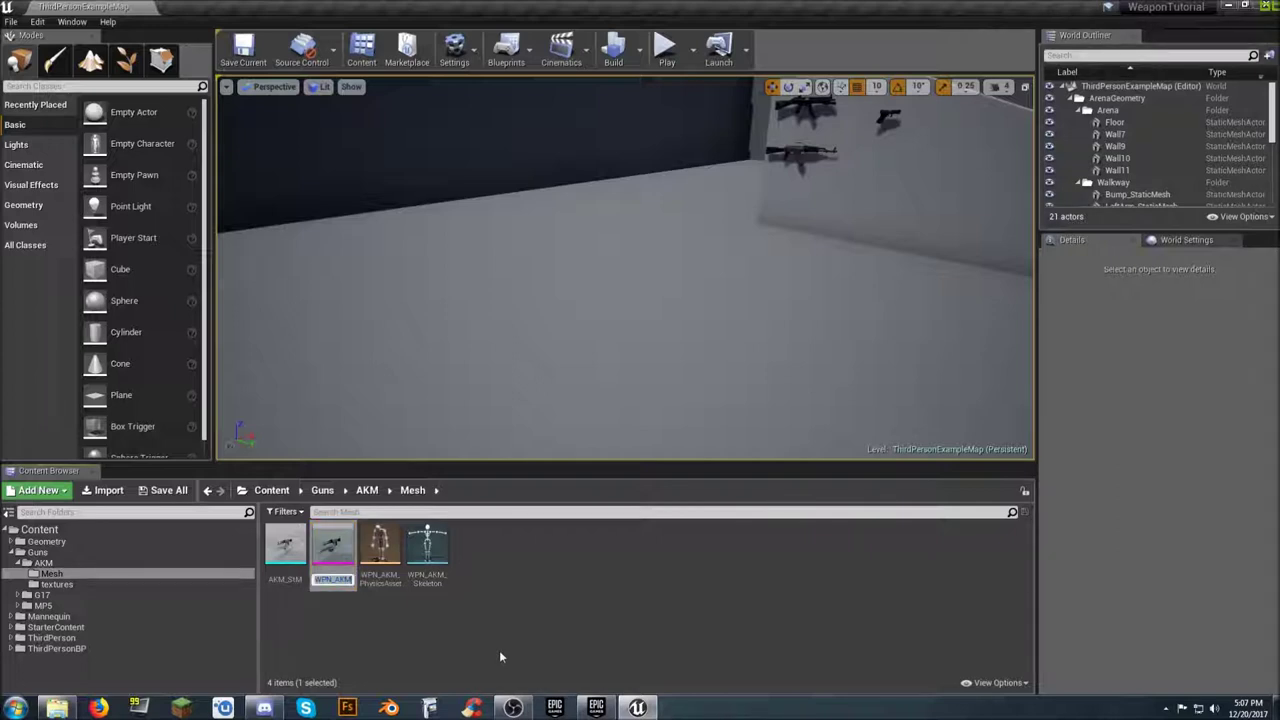
{"action": "type", "text": "AK"}
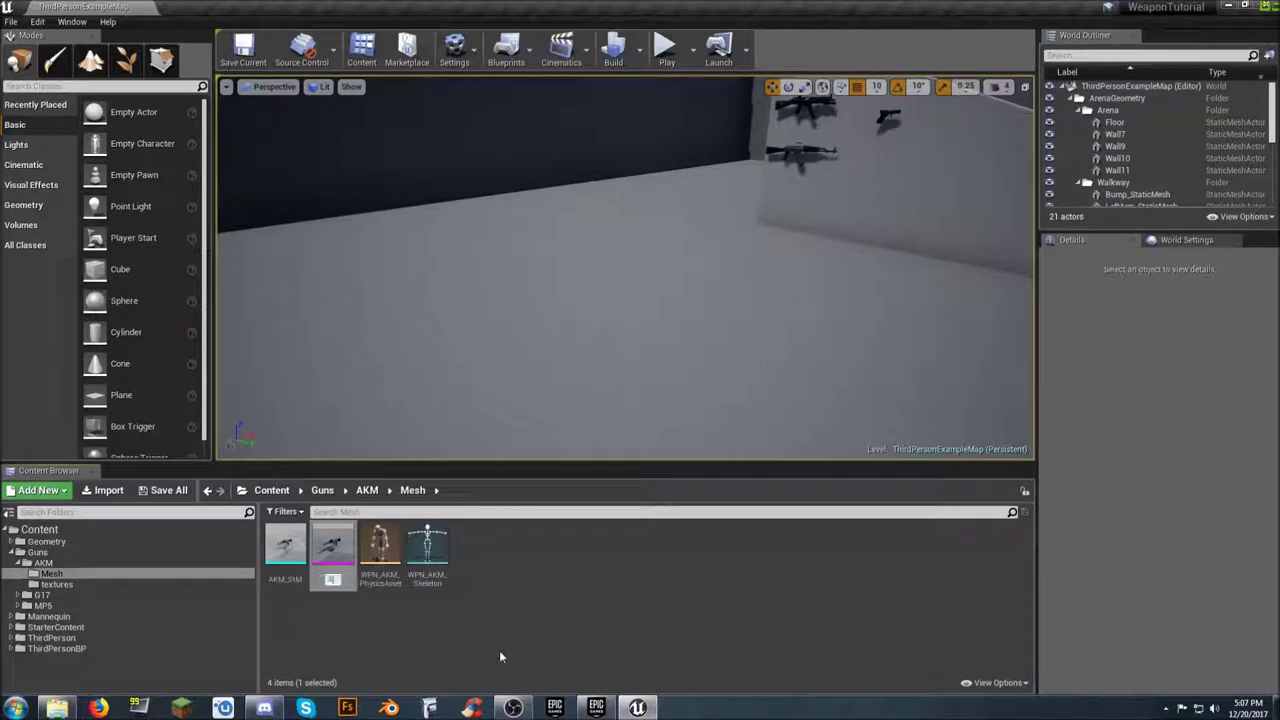
{"action": "type", "text": "M_SM"}
{"action": "key", "text": "Return"}
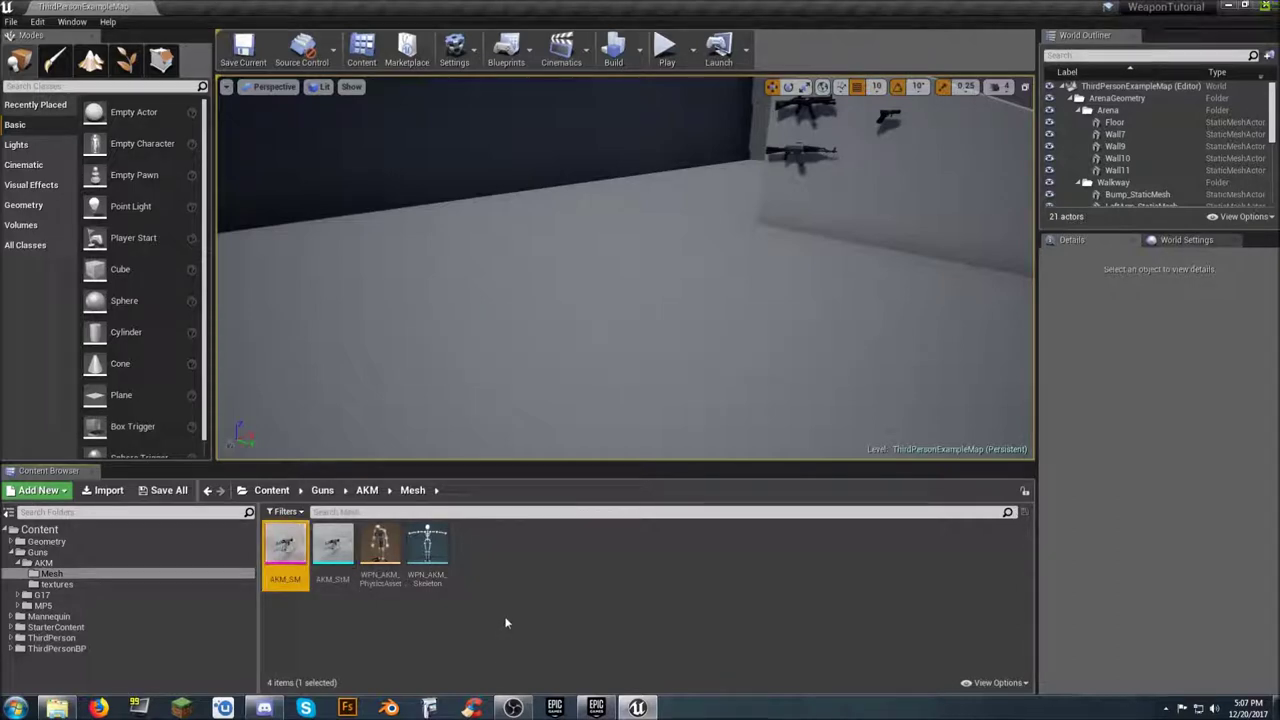
{"action": "left_click", "coordinate": [346, 631]}
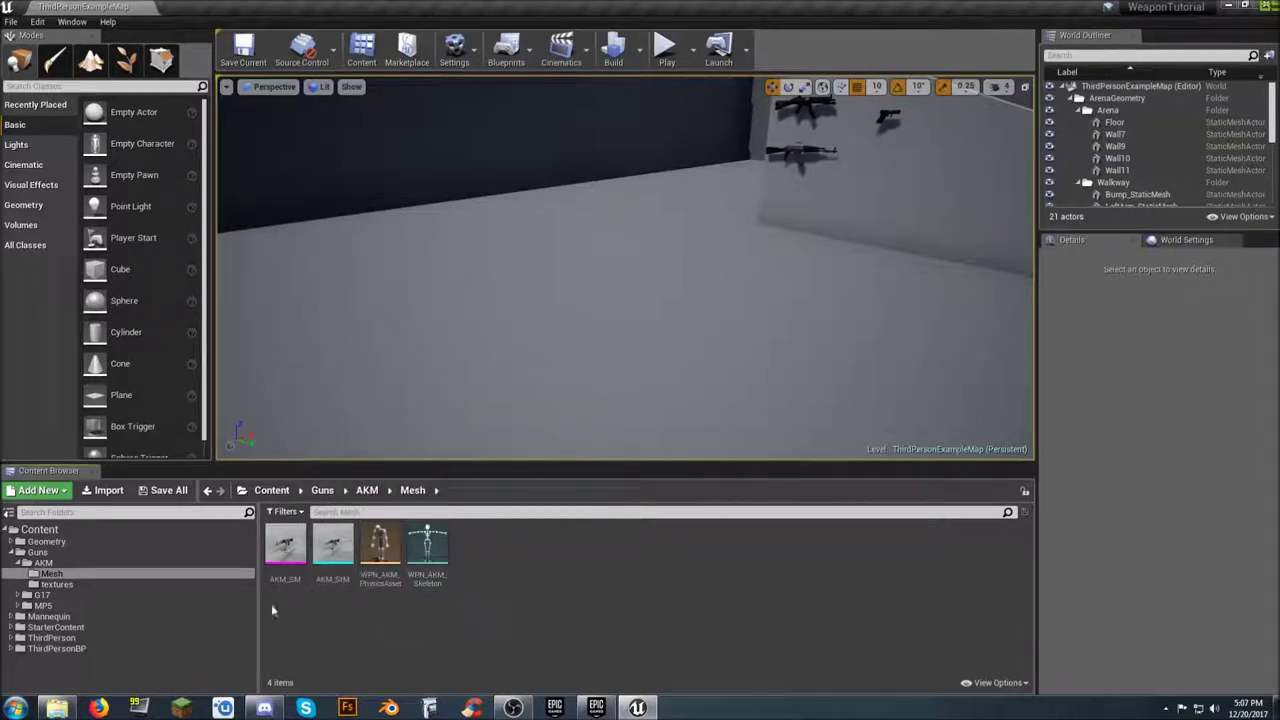
Step: Collapse the AKM and Guns folders and go to the top-level Content folder
{"action": "left_click", "coordinate": [18, 565]}
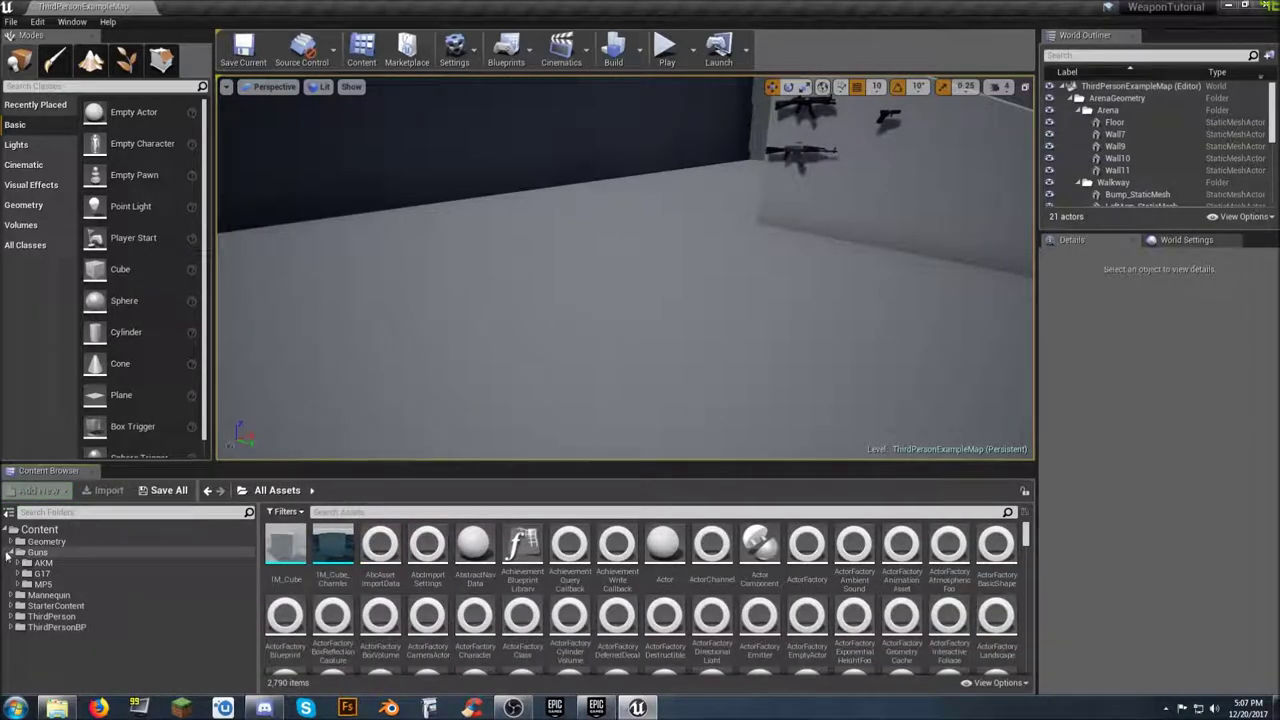
{"action": "left_click", "coordinate": [9, 553]}
{"action": "left_click", "coordinate": [44, 531]}
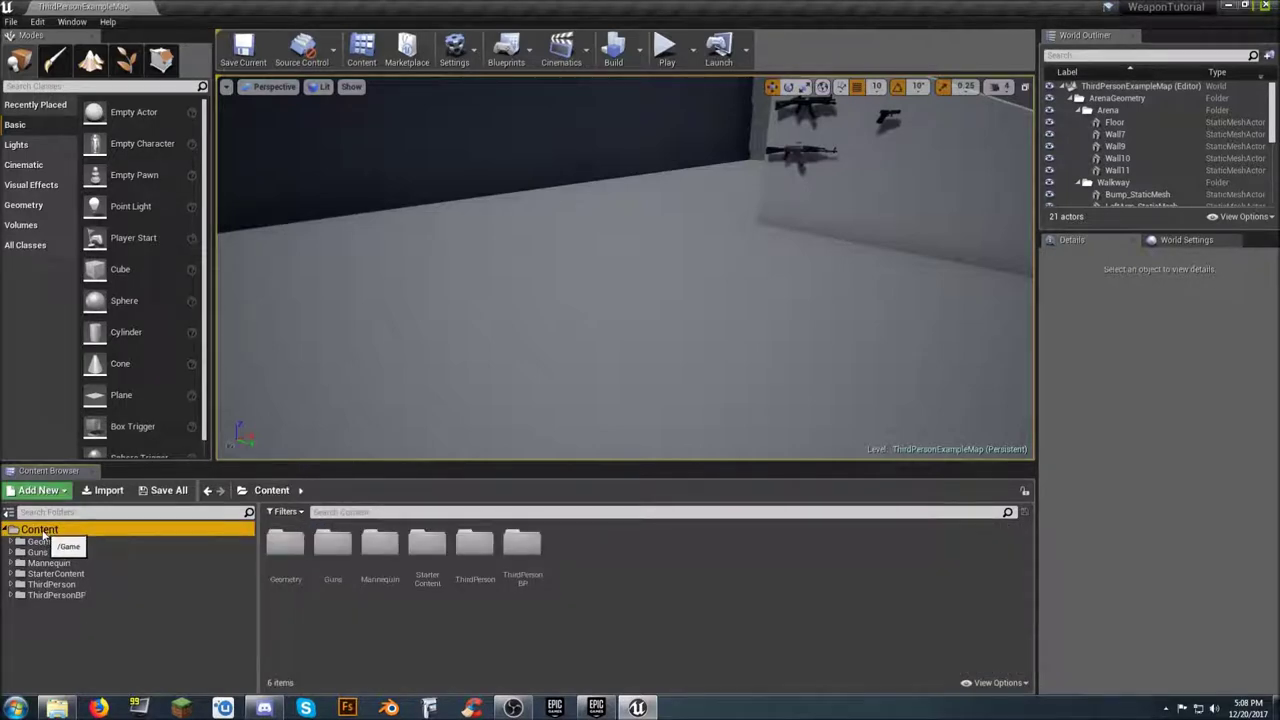
Step: Create a new folder named Characters in the Content folder
{"action": "left_click", "coordinate": [604, 548]}
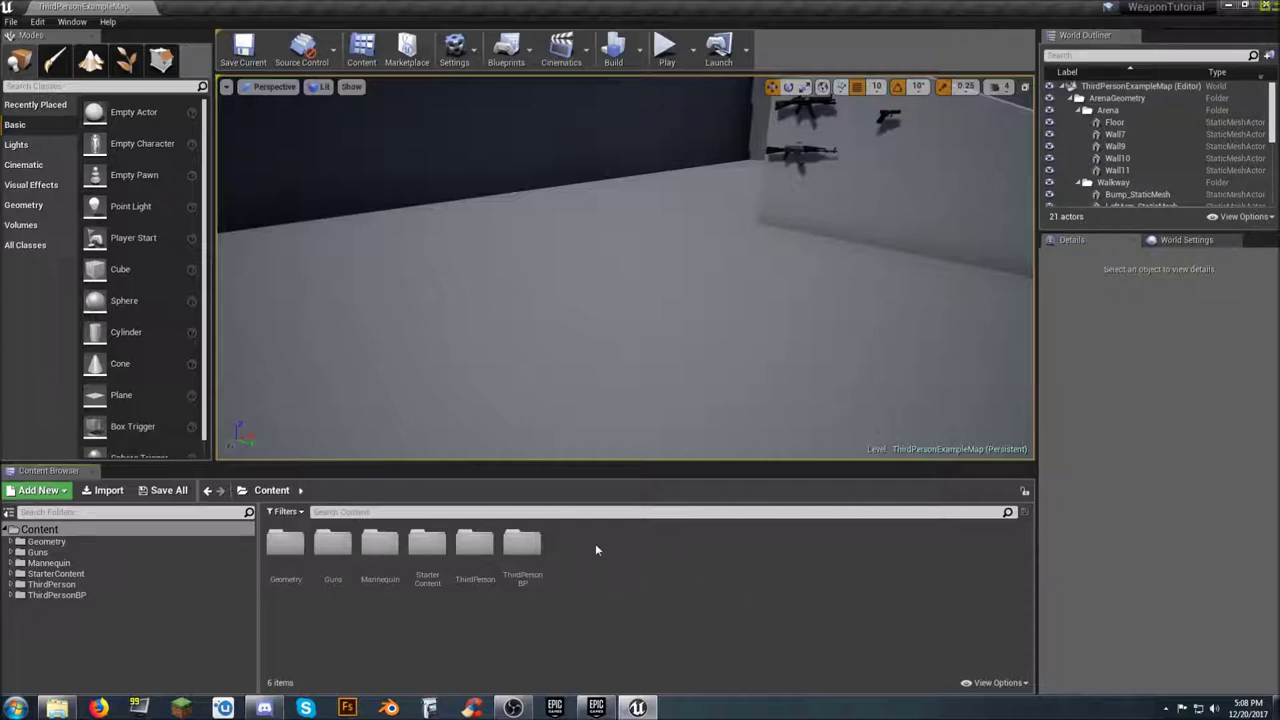
{"action": "right_click", "coordinate": [591, 543]}
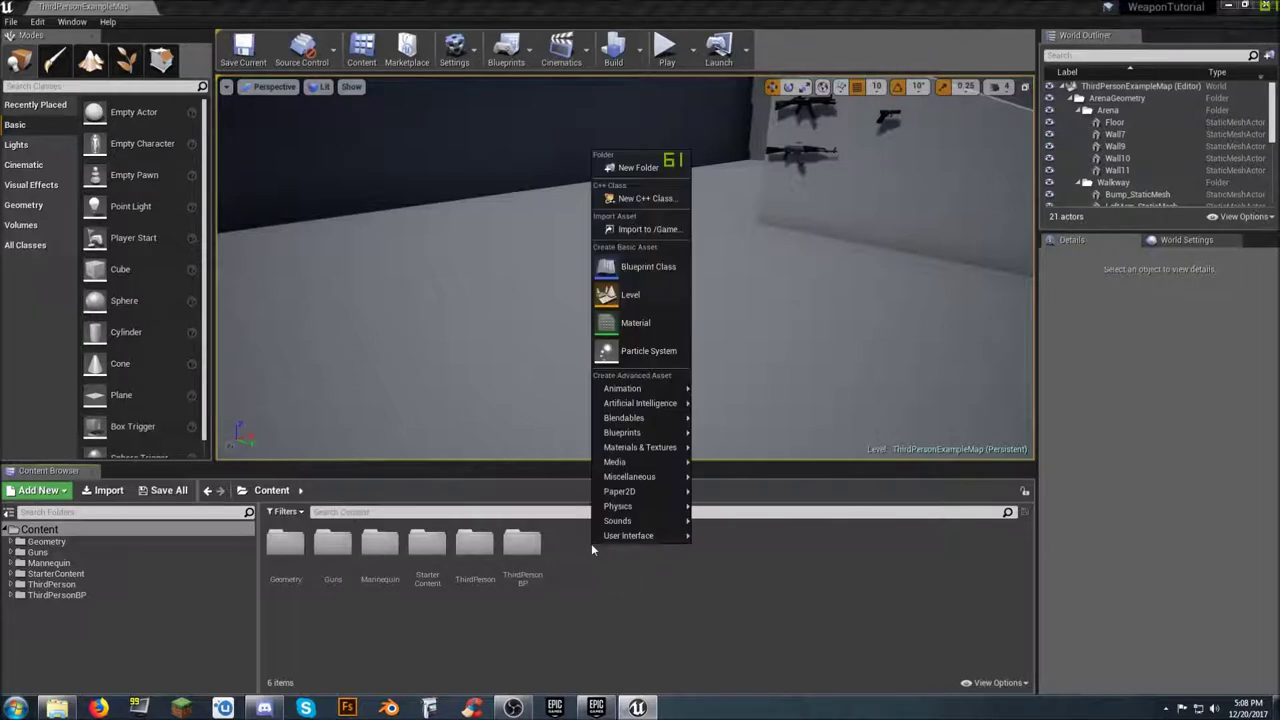
{"action": "left_click", "coordinate": [640, 168]}
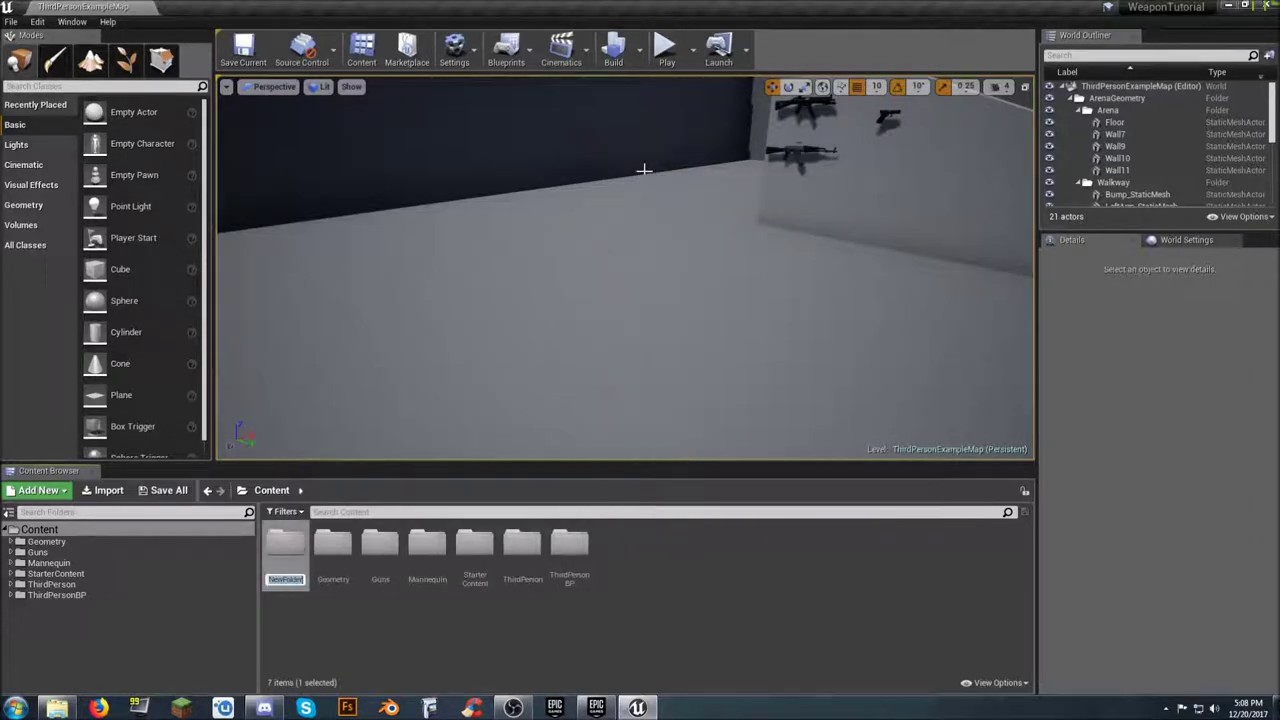
{"action": "type", "text": "Characters"}
{"action": "key", "text": "Return"}
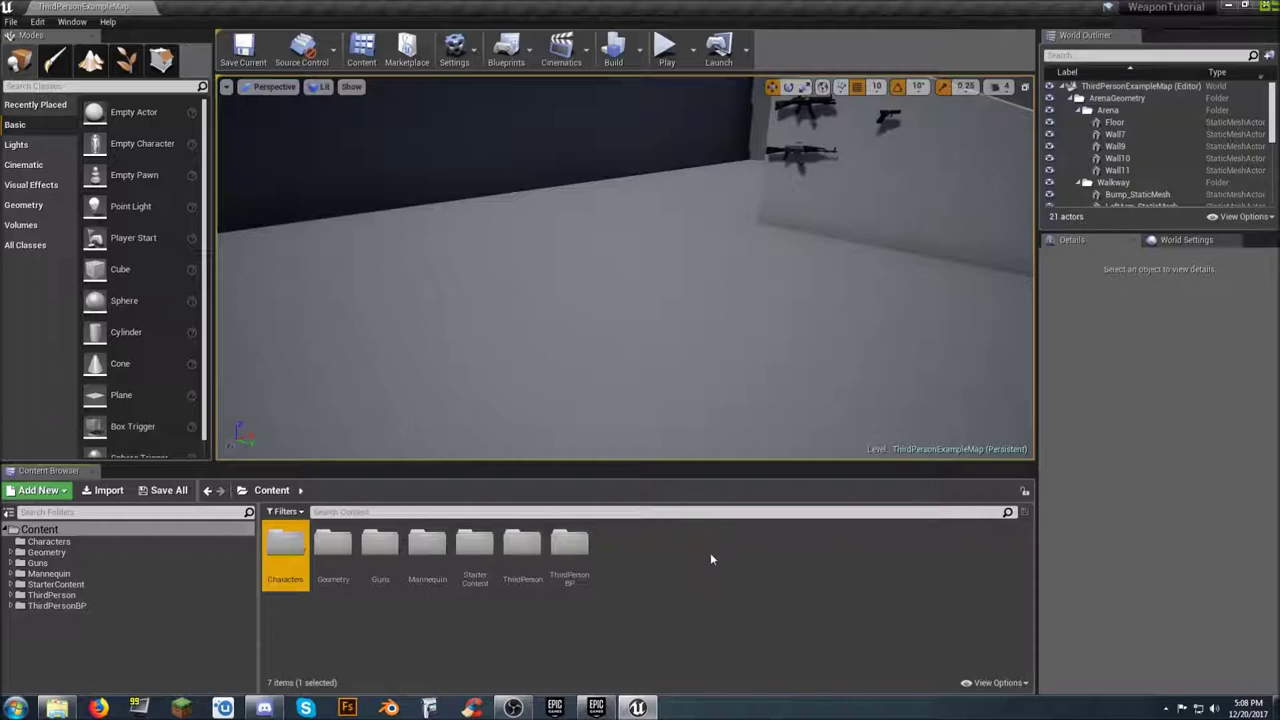
{"action": "left_click", "coordinate": [671, 556]}
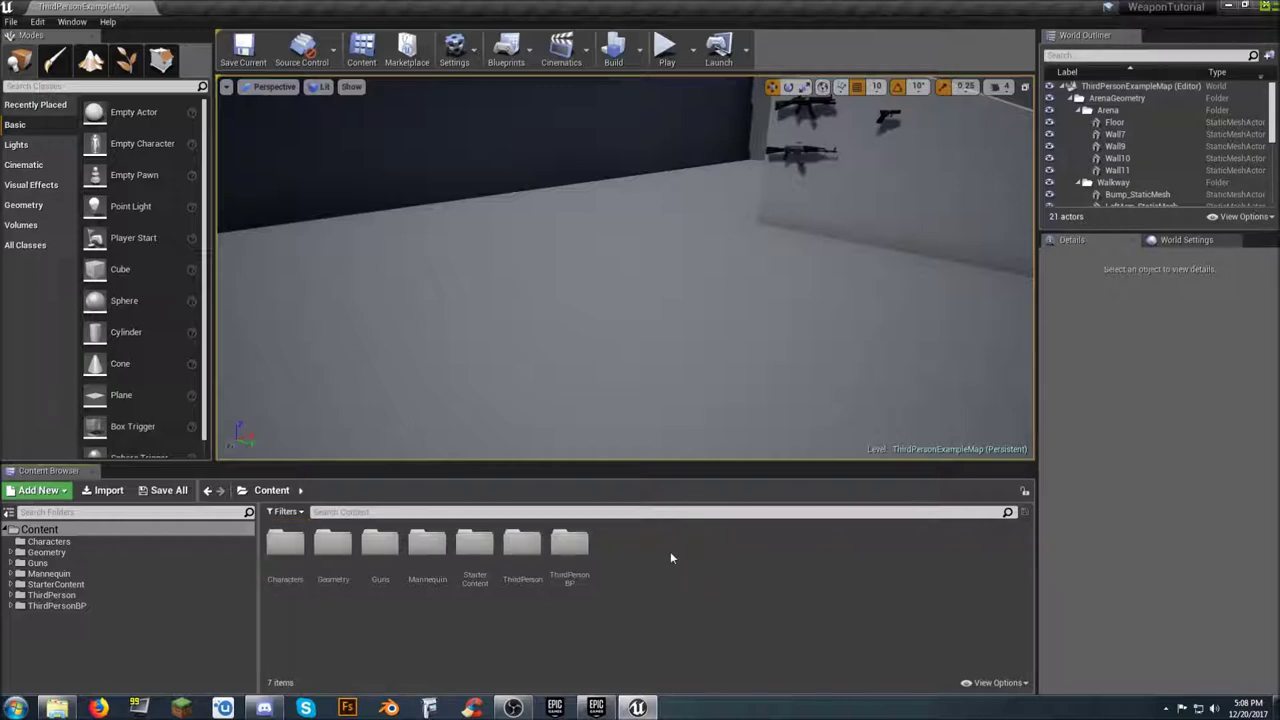
Step: Open Characters and create Mesh and Textures subfolders inside it
{"action": "double_click", "coordinate": [285, 545]}
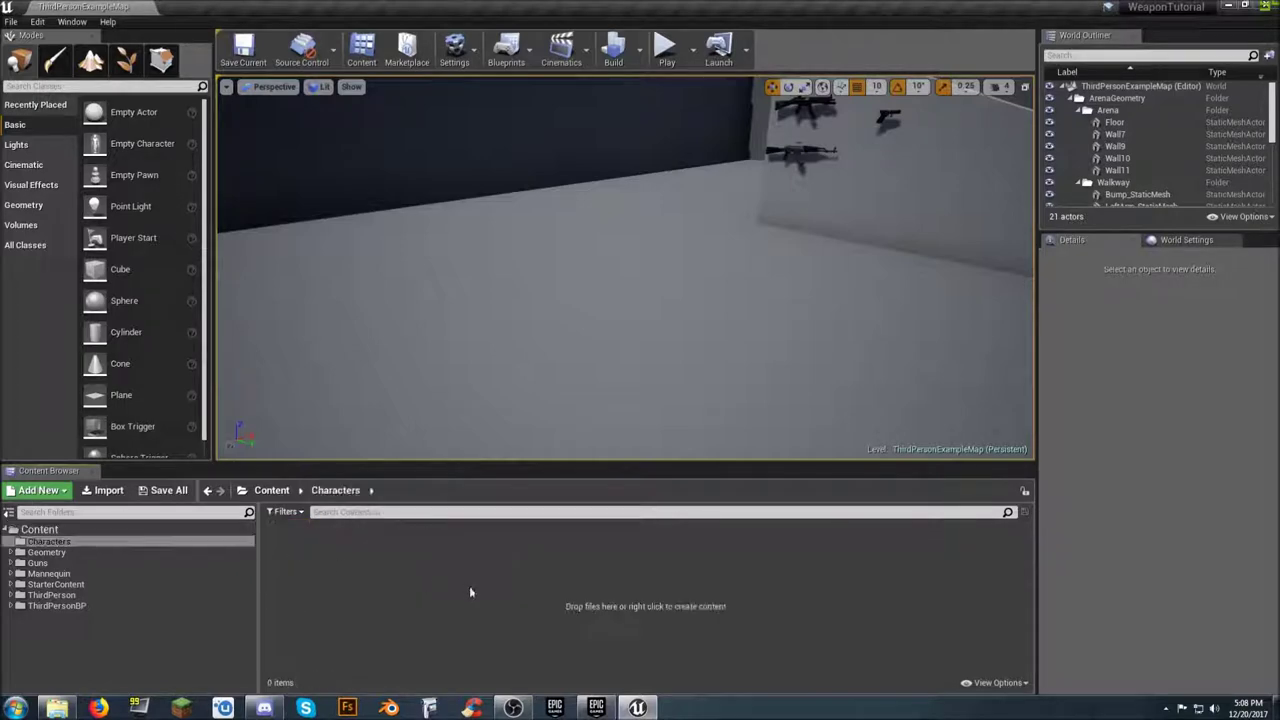
{"action": "right_click", "coordinate": [326, 549]}
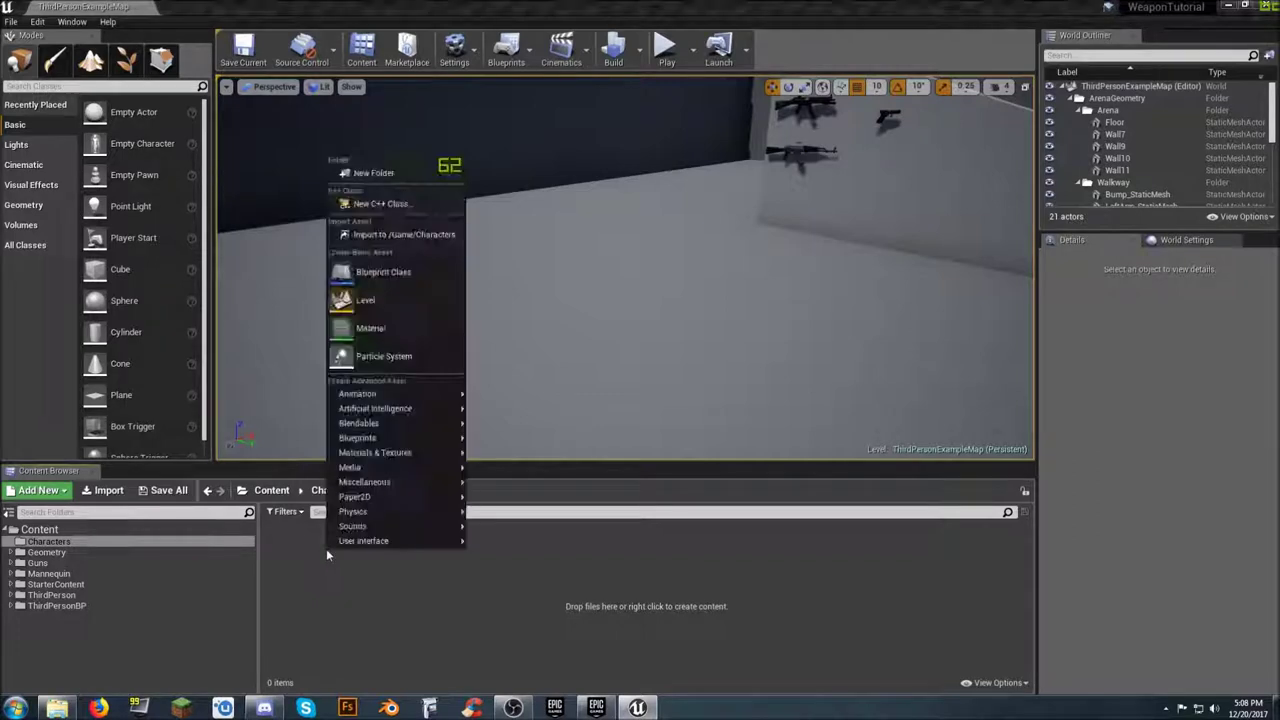
{"action": "left_click", "coordinate": [405, 171]}
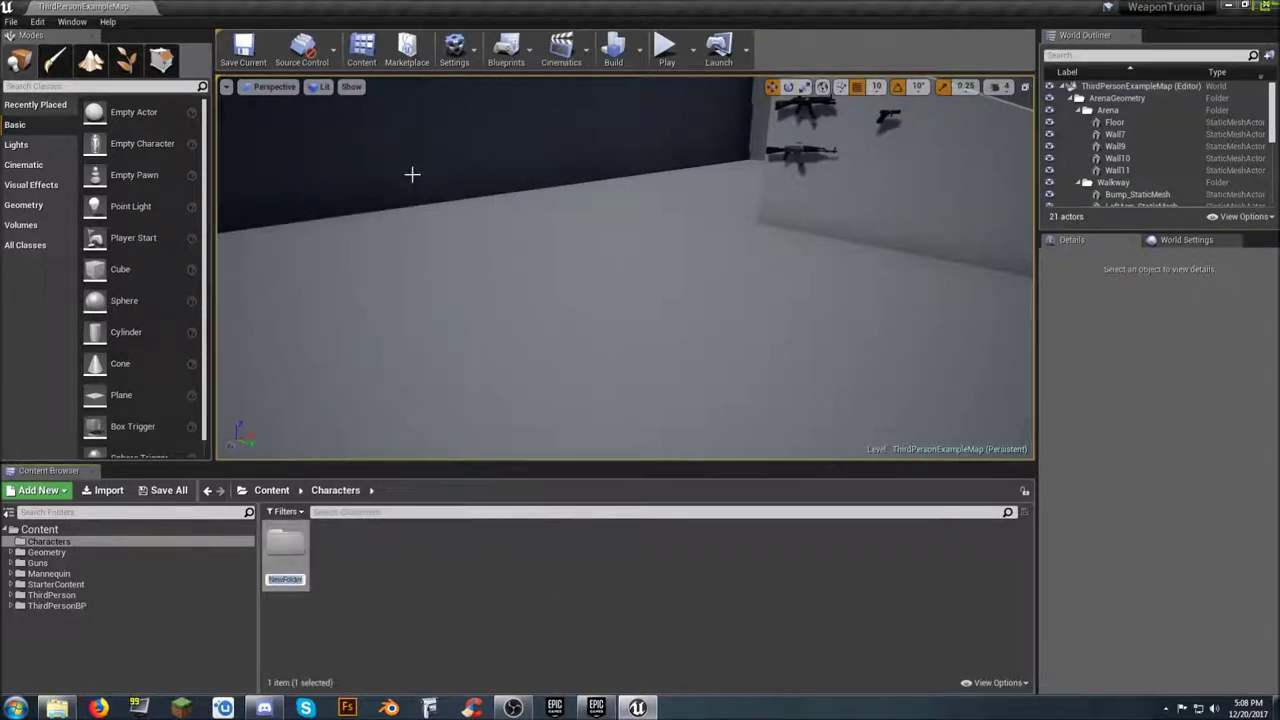
{"action": "type", "text": "Mesh"}
{"action": "key", "text": "Return"}
{"action": "right_click", "coordinate": [370, 569]}
{"action": "left_click", "coordinate": [422, 191]}
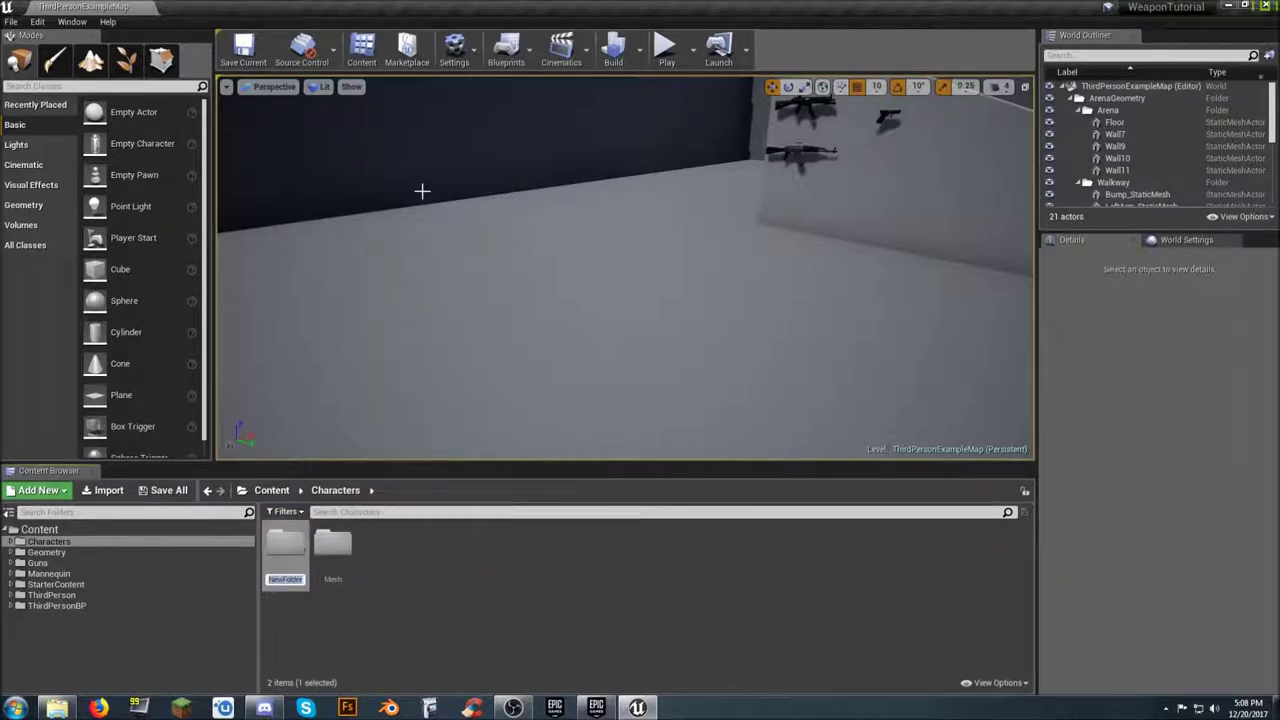
{"action": "type", "text": "Textu"}
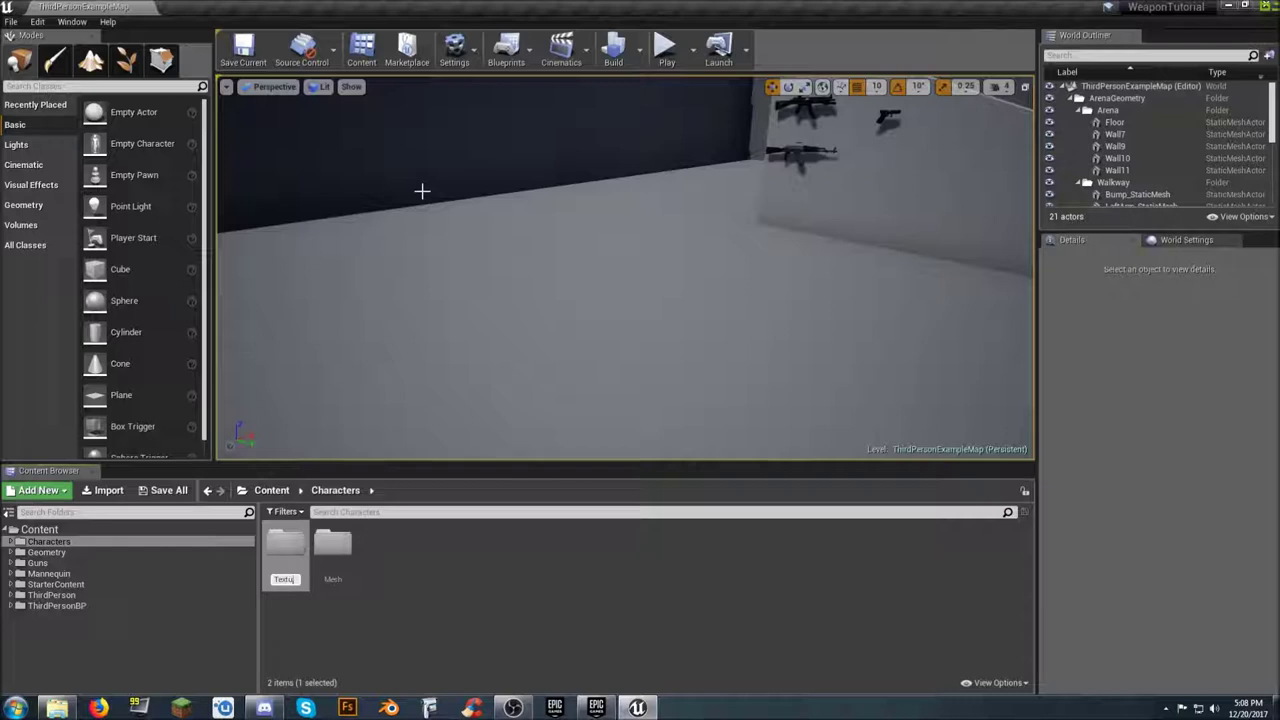
{"action": "type", "text": "res"}
{"action": "key", "text": "Return"}
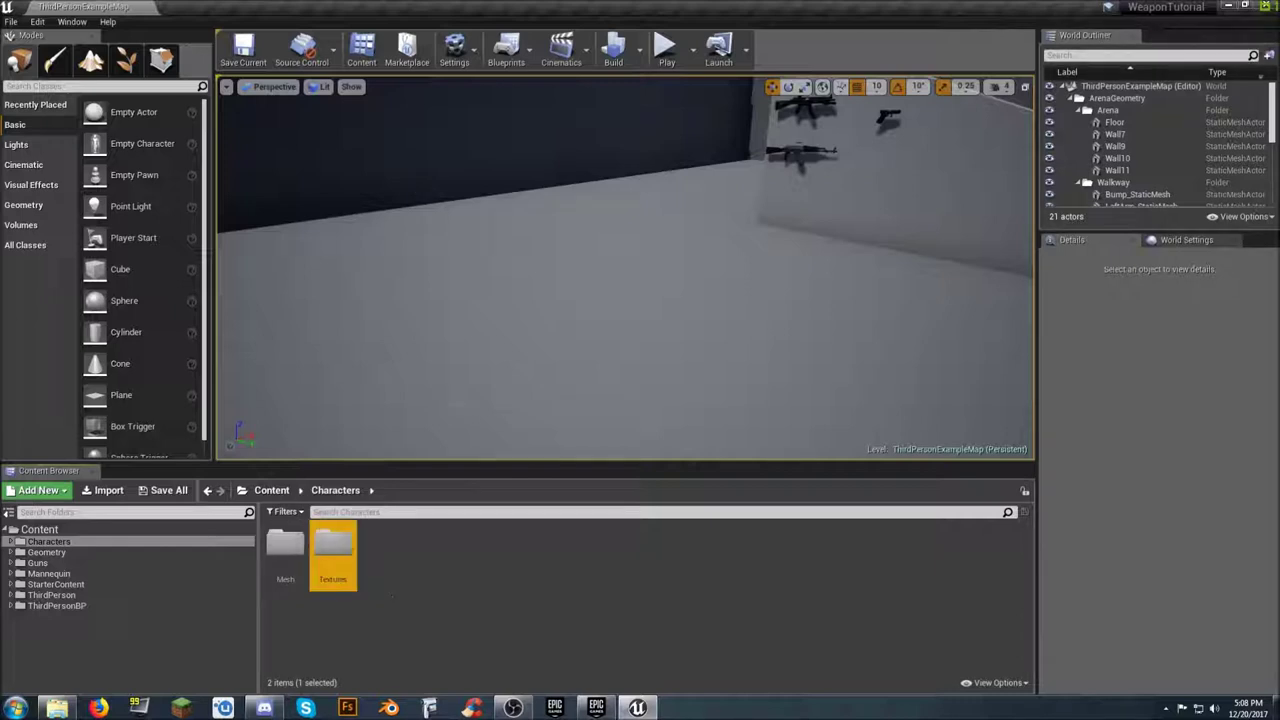
{"action": "left_click", "coordinate": [395, 600]}
Step: Add a third subfolder named Blueprints inside Characters
{"action": "right_click", "coordinate": [395, 571]}
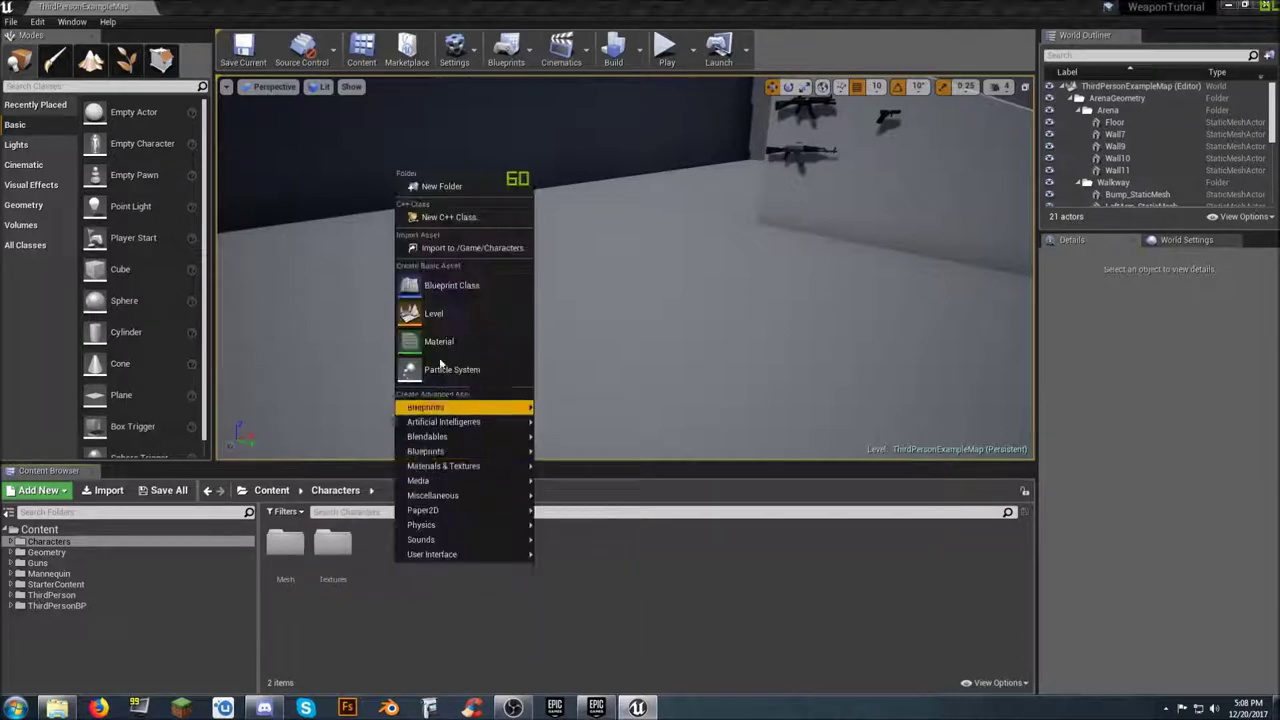
{"action": "left_click", "coordinate": [466, 188]}
{"action": "type", "text": "B"}
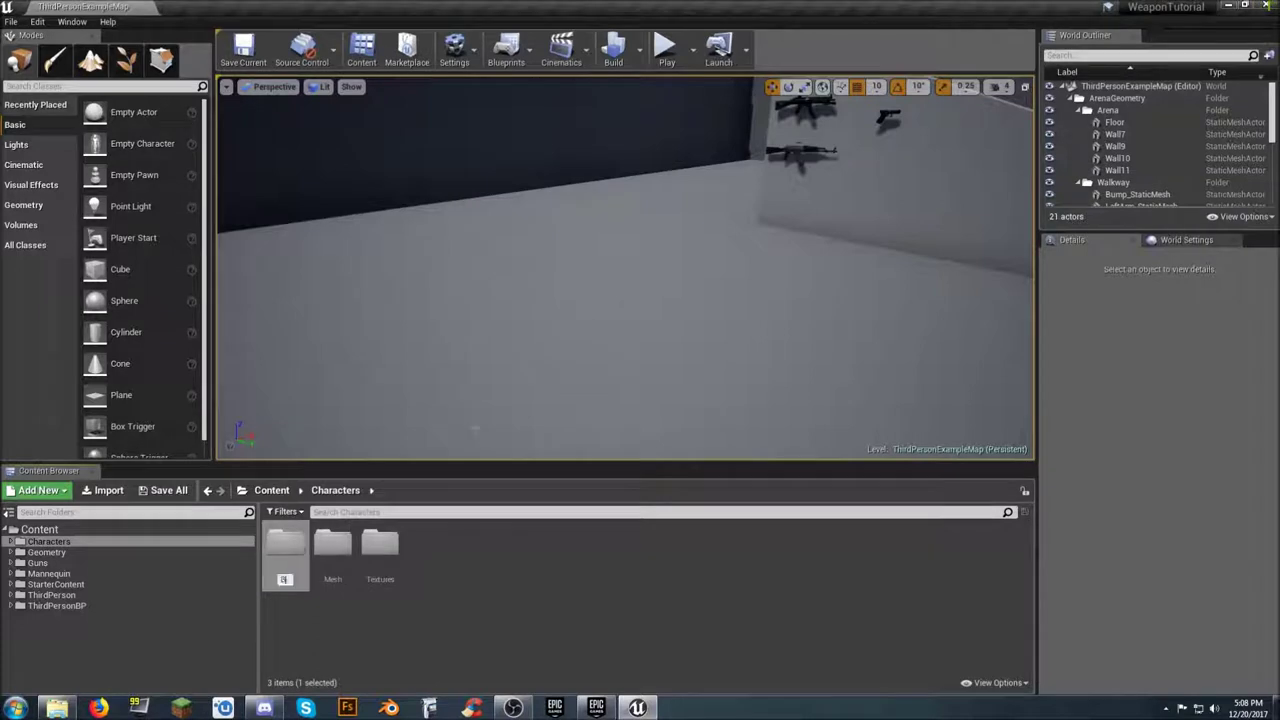
{"action": "type", "text": "lueprints"}
{"action": "key", "text": "Return"}
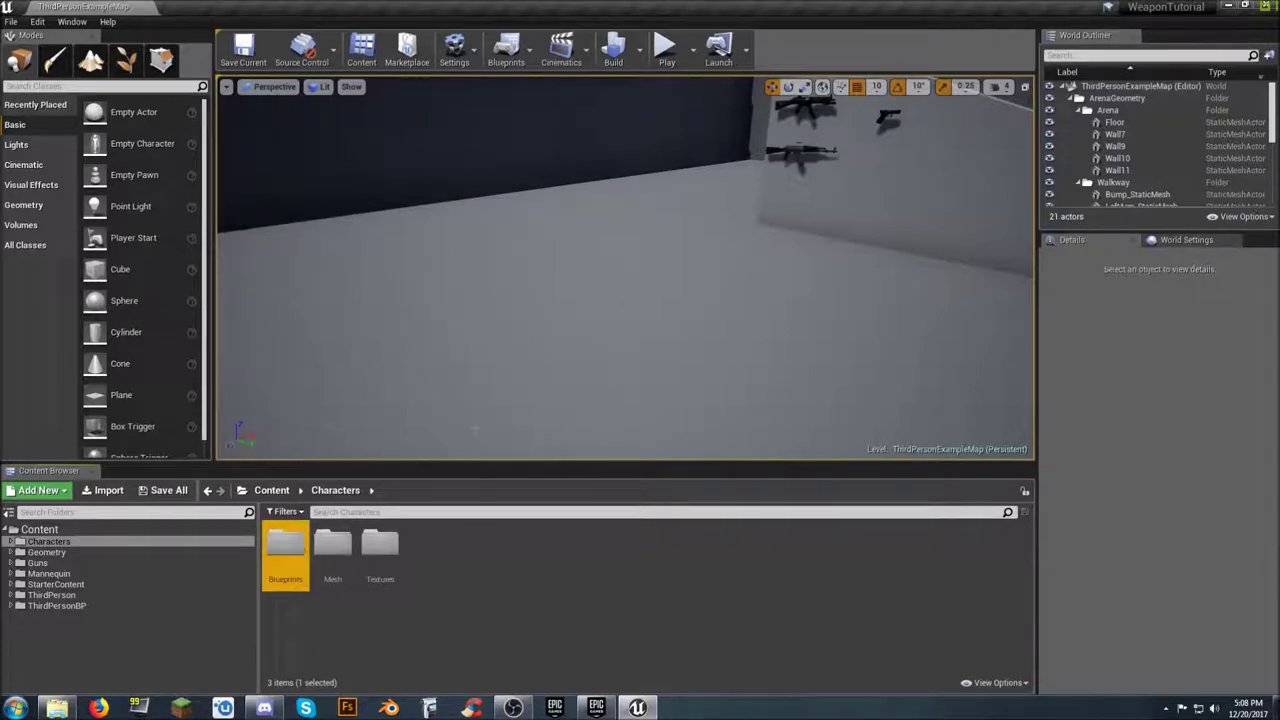
{"action": "left_click", "coordinate": [465, 562]}
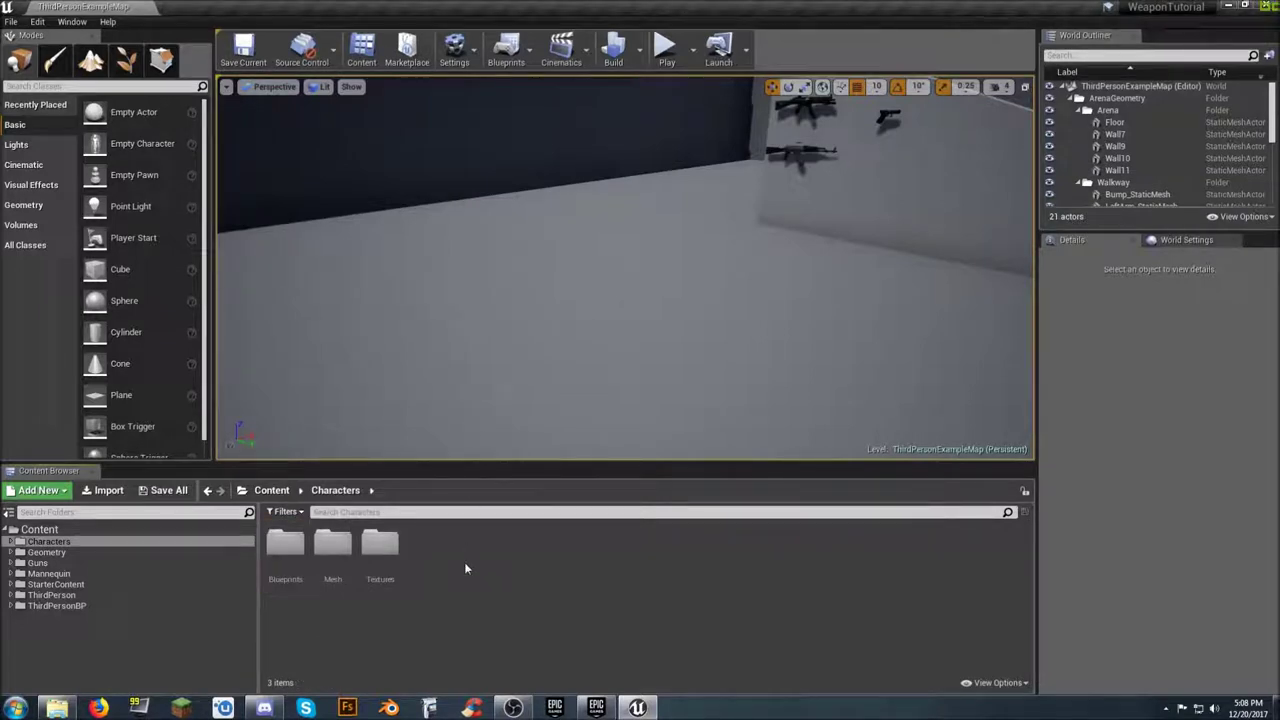
Step: Select the ThirdPersonCharacter blueprint in the ThirdPersonBP/Blueprints folder
{"action": "left_click", "coordinate": [11, 607]}
{"action": "left_click", "coordinate": [34, 618]}
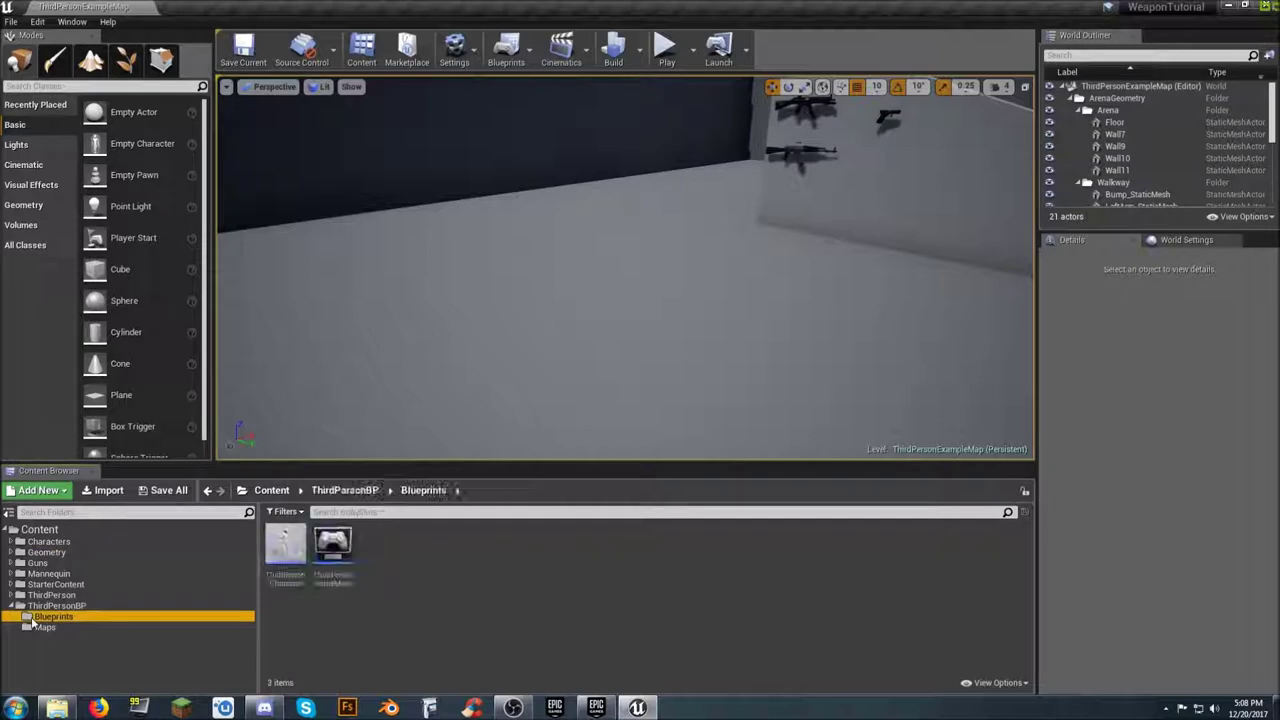
{"action": "left_click", "coordinate": [284, 549]}
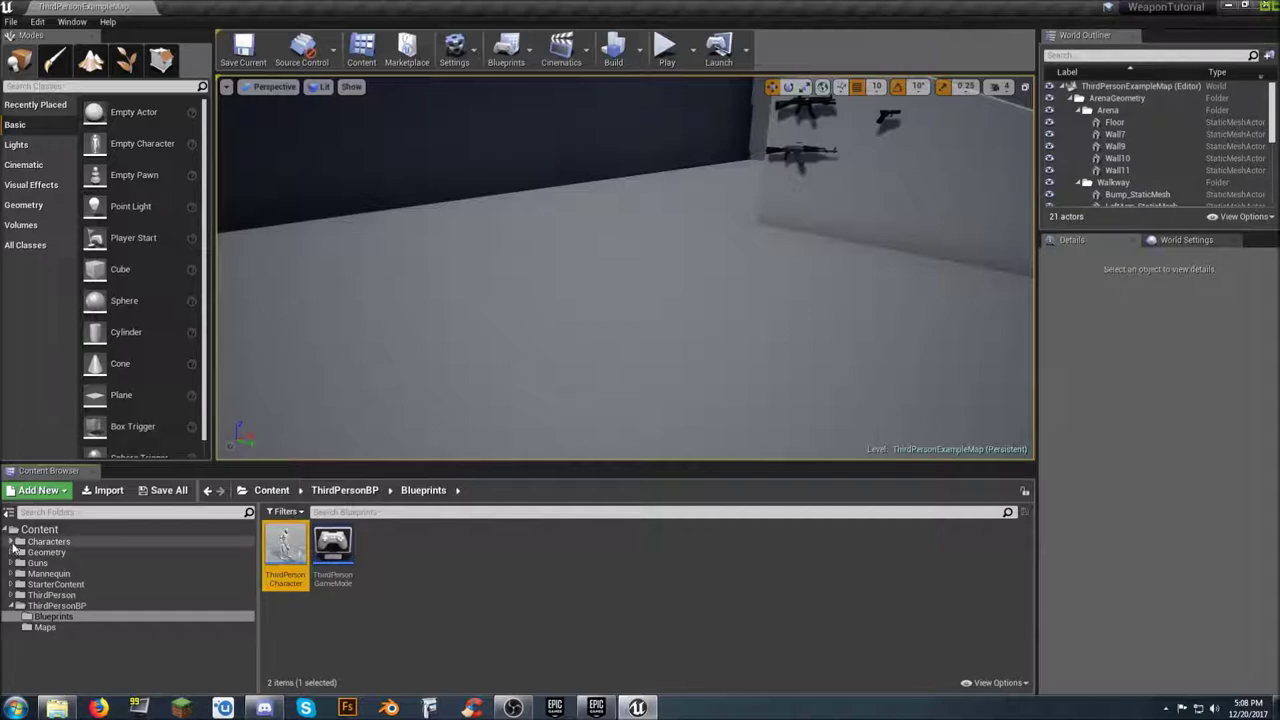
Step: Copy ThirdPersonCharacter into Characters/Blueprints and open that folder to select the copy
{"action": "left_click", "coordinate": [11, 542]}
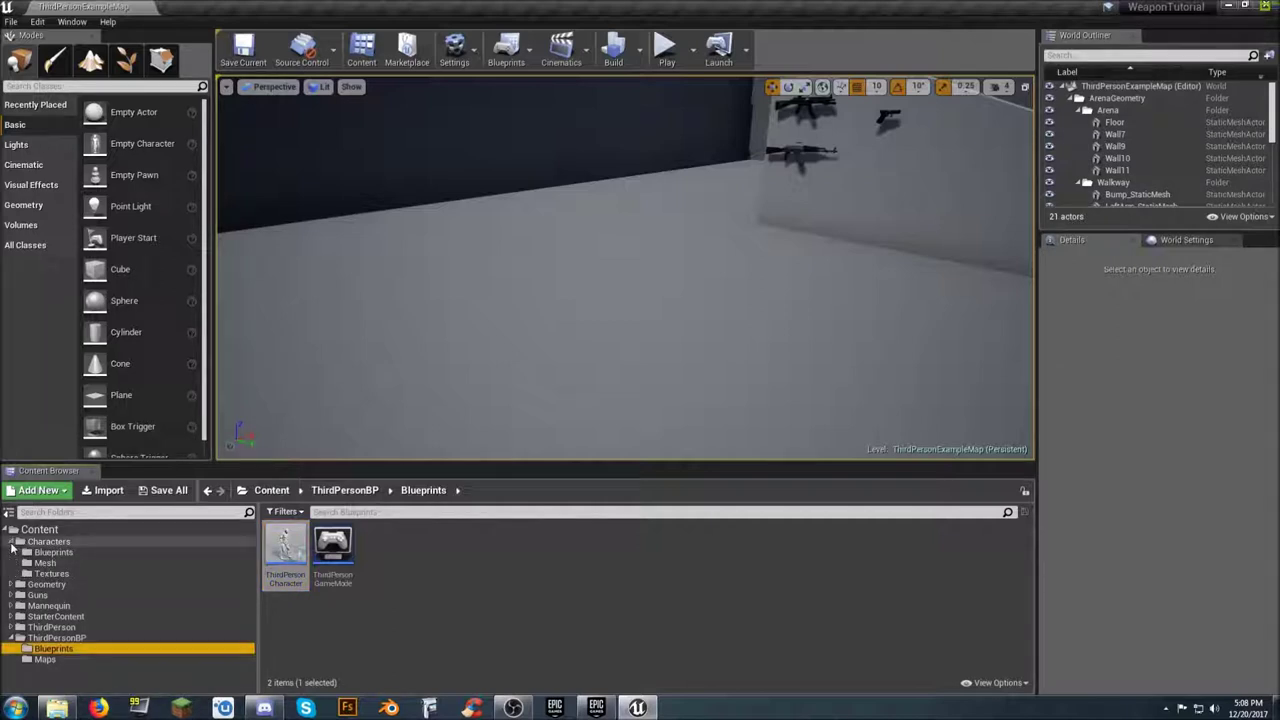
{"action": "left_click_drag", "start_coordinate": [288, 548], "coordinate": [93, 551]}
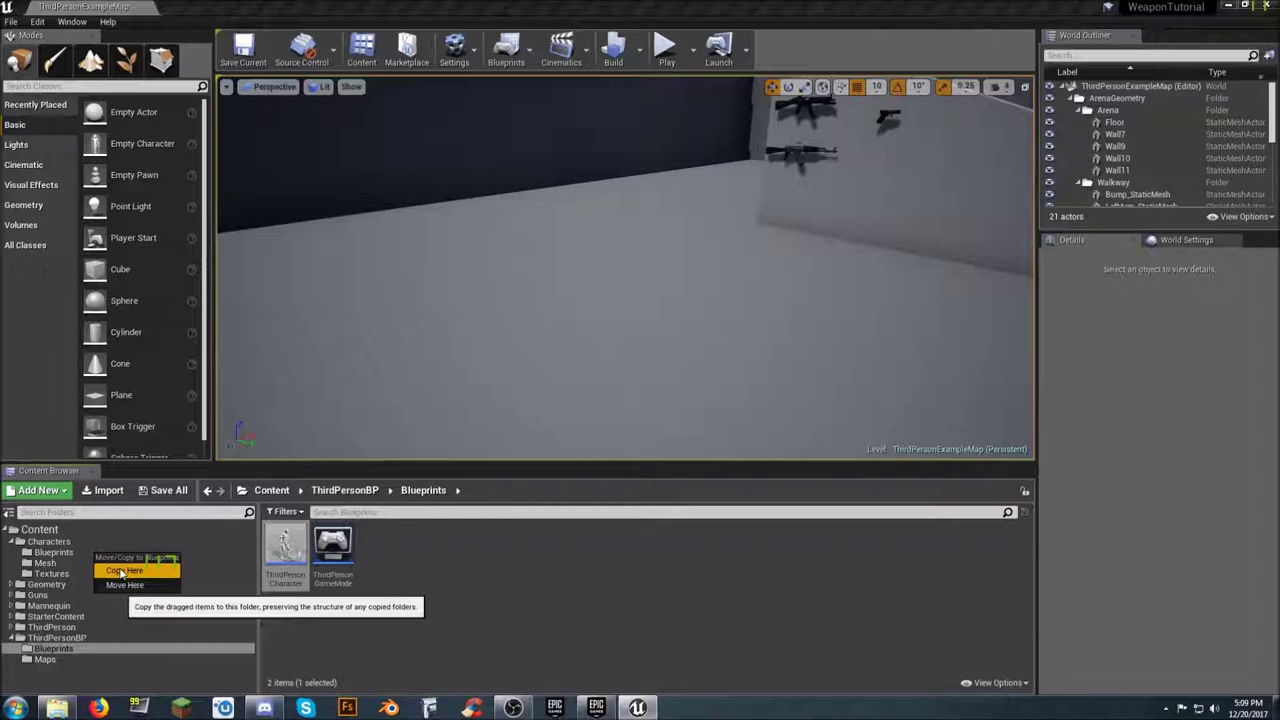
{"action": "left_click", "coordinate": [121, 571]}
{"action": "left_click", "coordinate": [62, 553]}
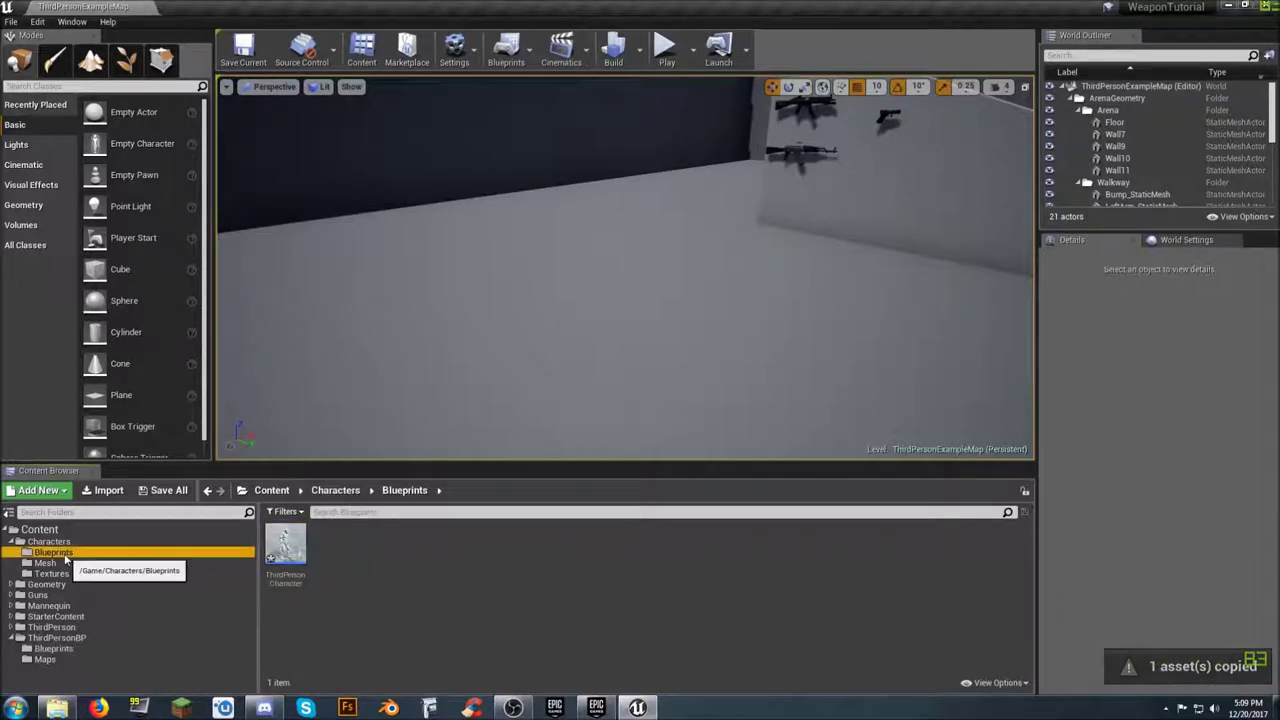
{"action": "left_click", "coordinate": [291, 582]}
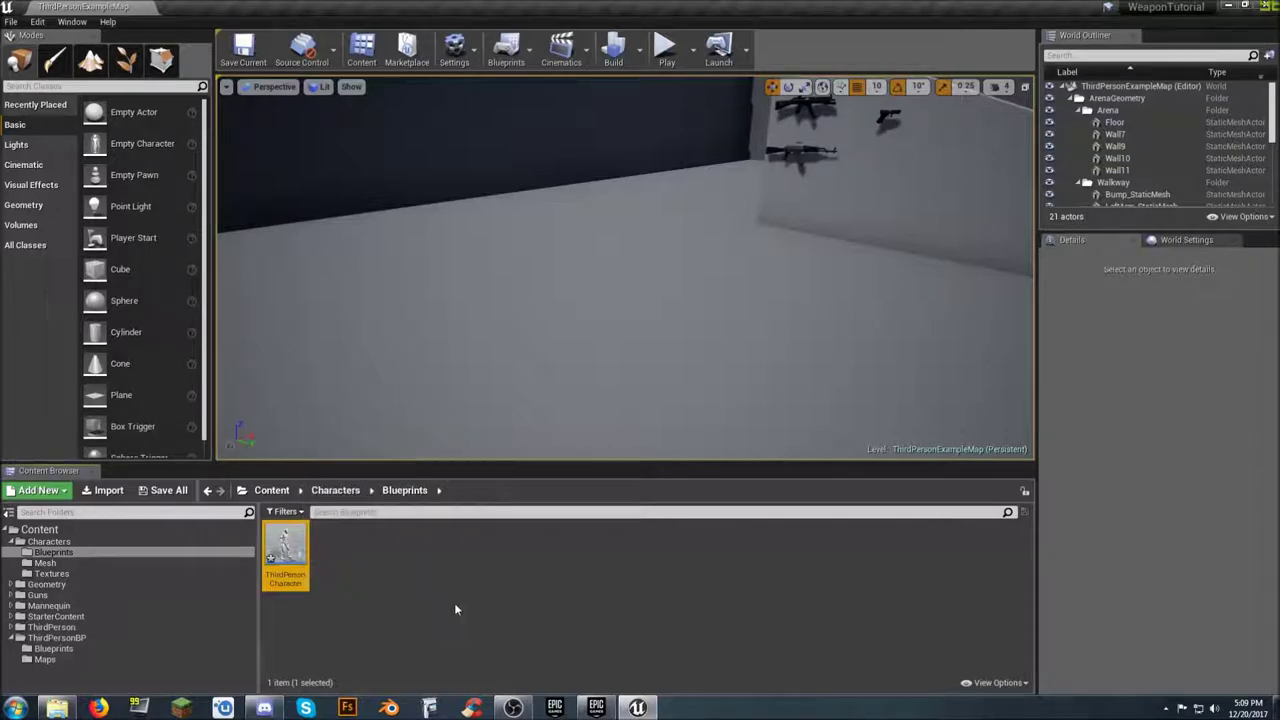
Step: Rename the copied ThirdPersonCharacter blueprint to Player_Base
{"action": "key", "text": "F2"}
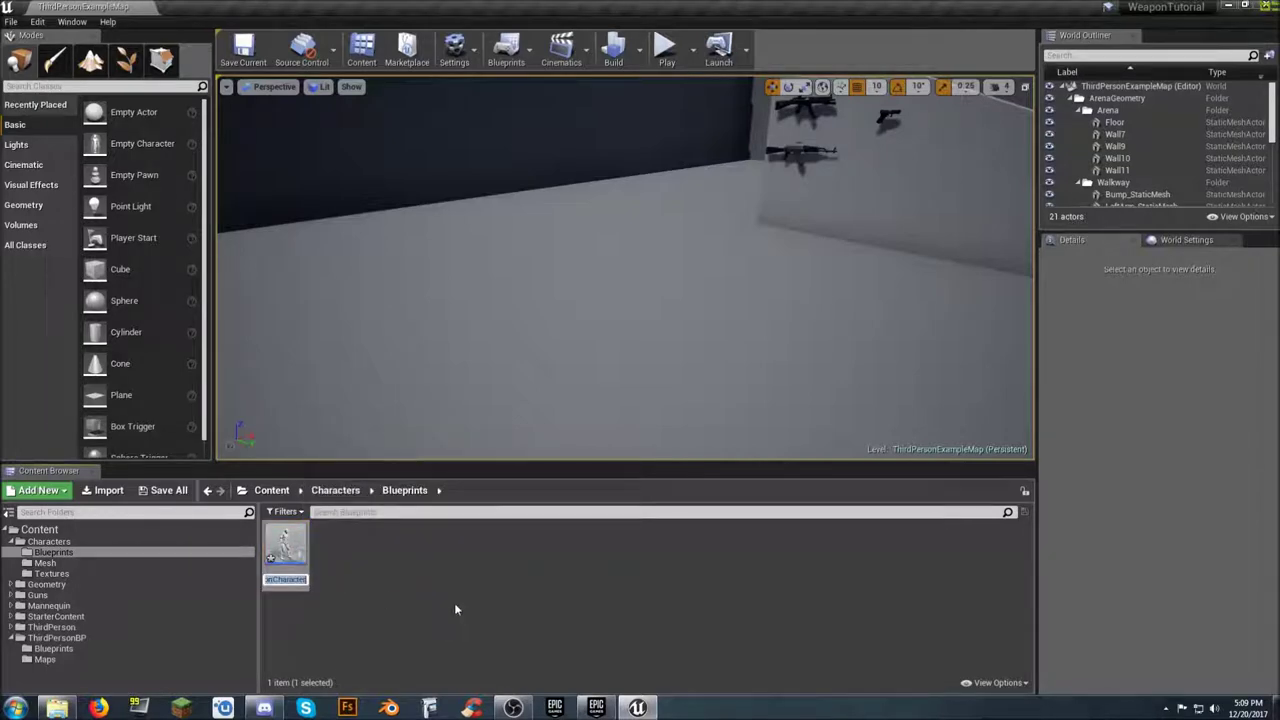
{"action": "type", "text": "Play"}
{"action": "type", "text": "er_BP"}
{"action": "type", "text": "se"}
{"action": "key", "text": "Return"}
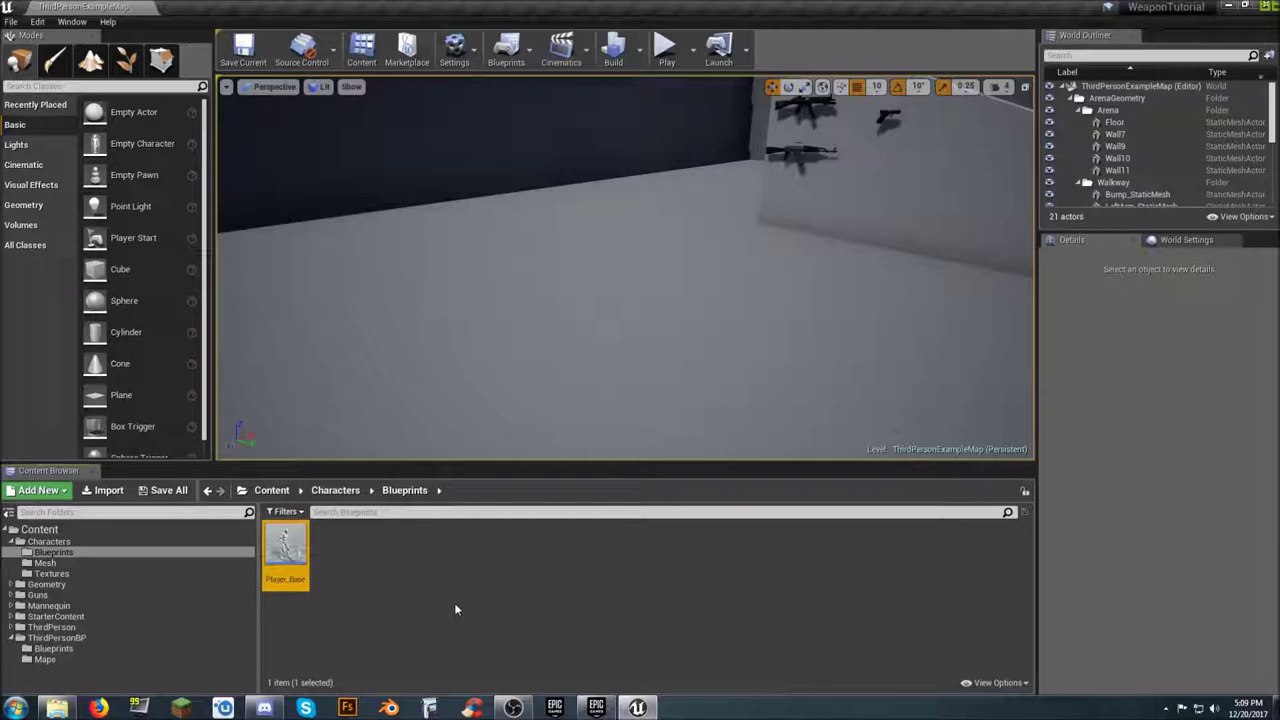
{"action": "left_click", "coordinate": [373, 578]}
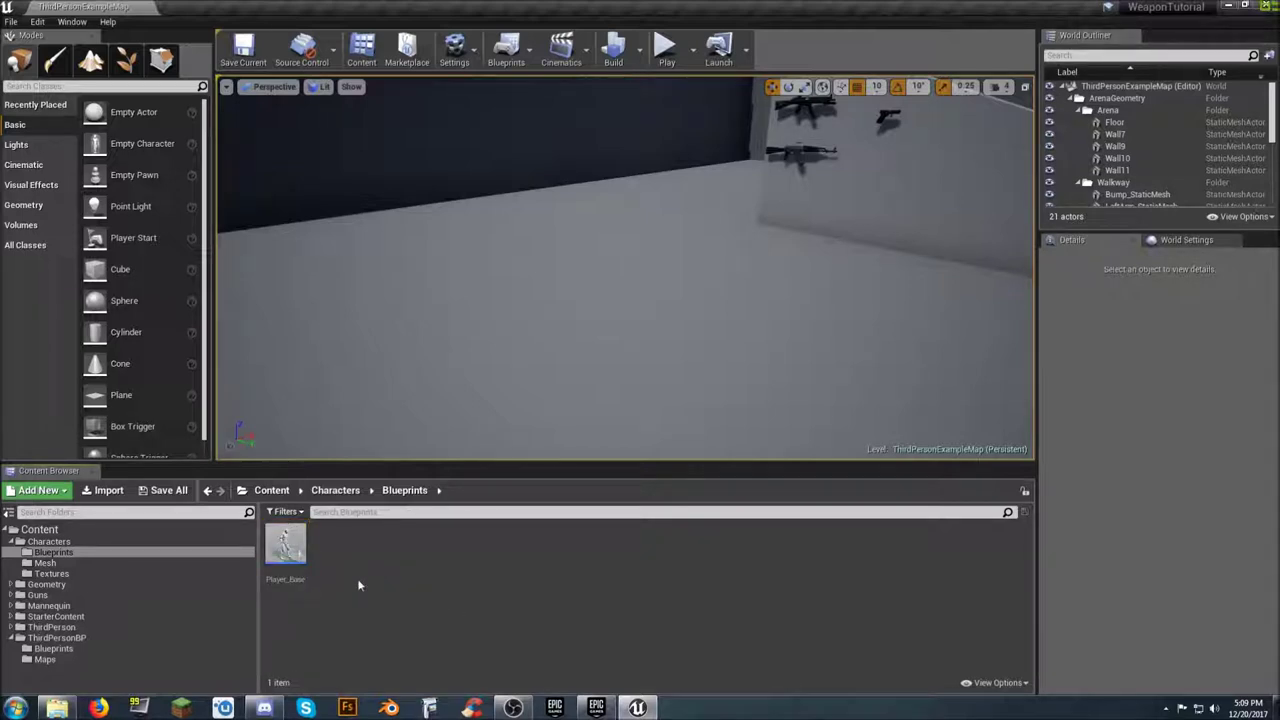
{"action": "left_click", "coordinate": [290, 553]}
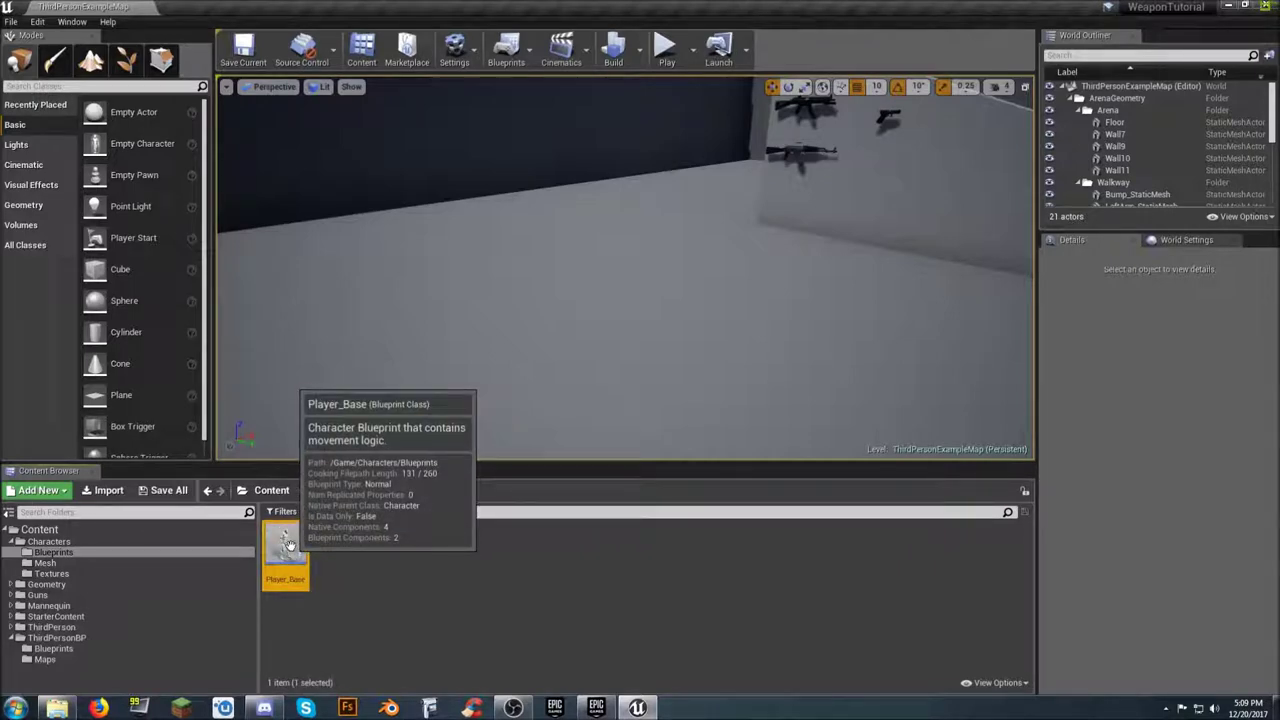
Step: Create a child blueprint class of Player_Base named Green_Player
{"action": "right_click", "coordinate": [288, 545]}
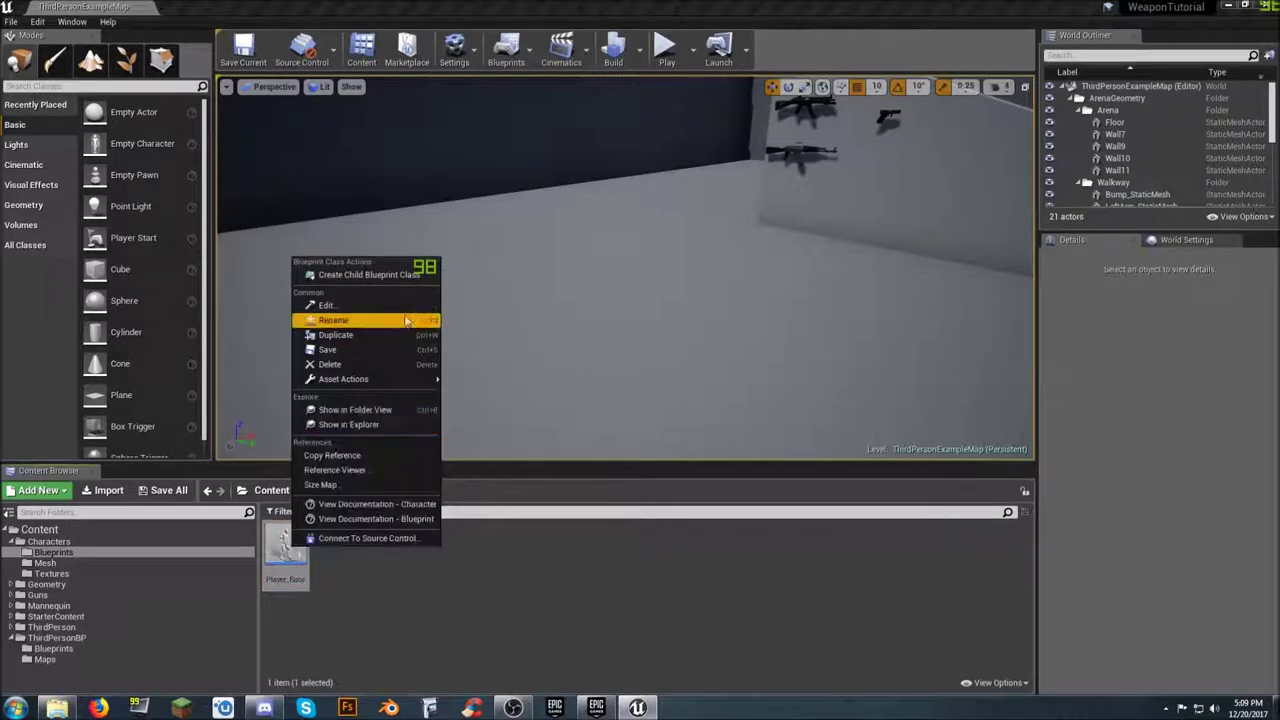
{"action": "left_click", "coordinate": [369, 275]}
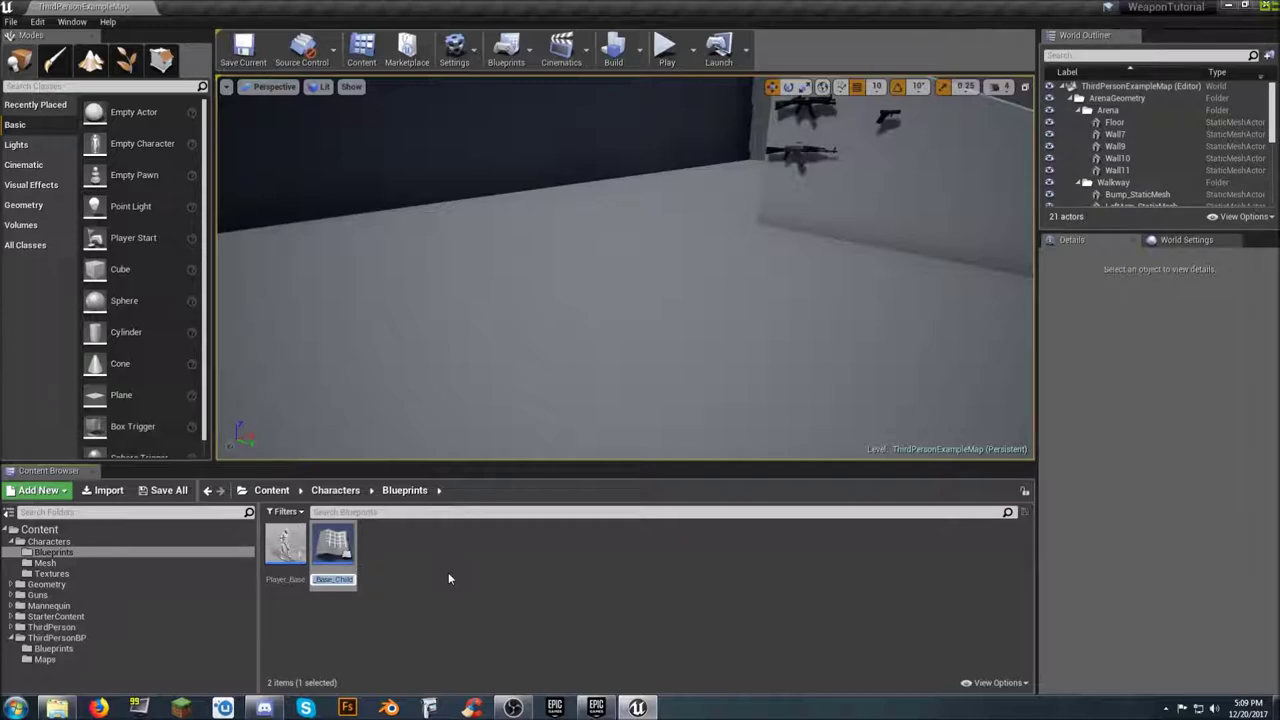
{"action": "type", "text": "Gueen_Pla"}
{"action": "type", "text": "yer"}
{"action": "key", "text": "Return"}
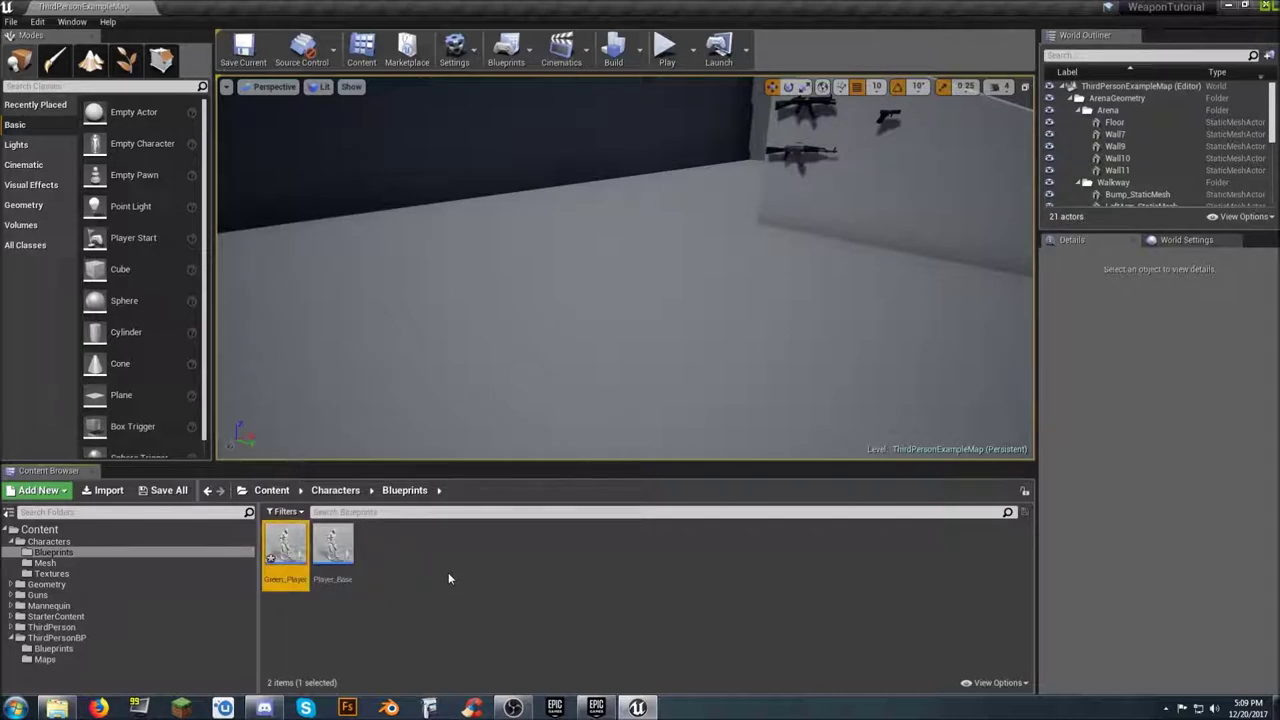
Step: Save all unsaved content, including the Green_Player blueprint
{"action": "left_click", "coordinate": [166, 491]}
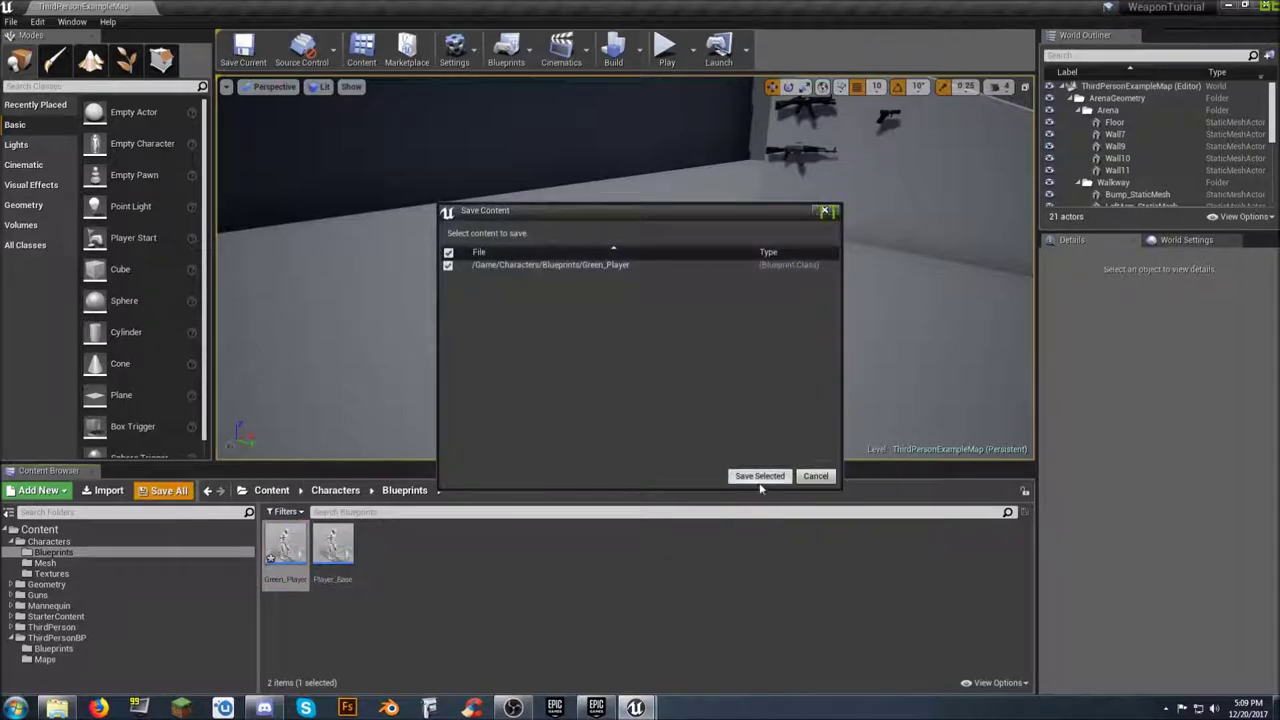
{"action": "left_click", "coordinate": [757, 472]}
{"action": "left_click", "coordinate": [500, 549]}
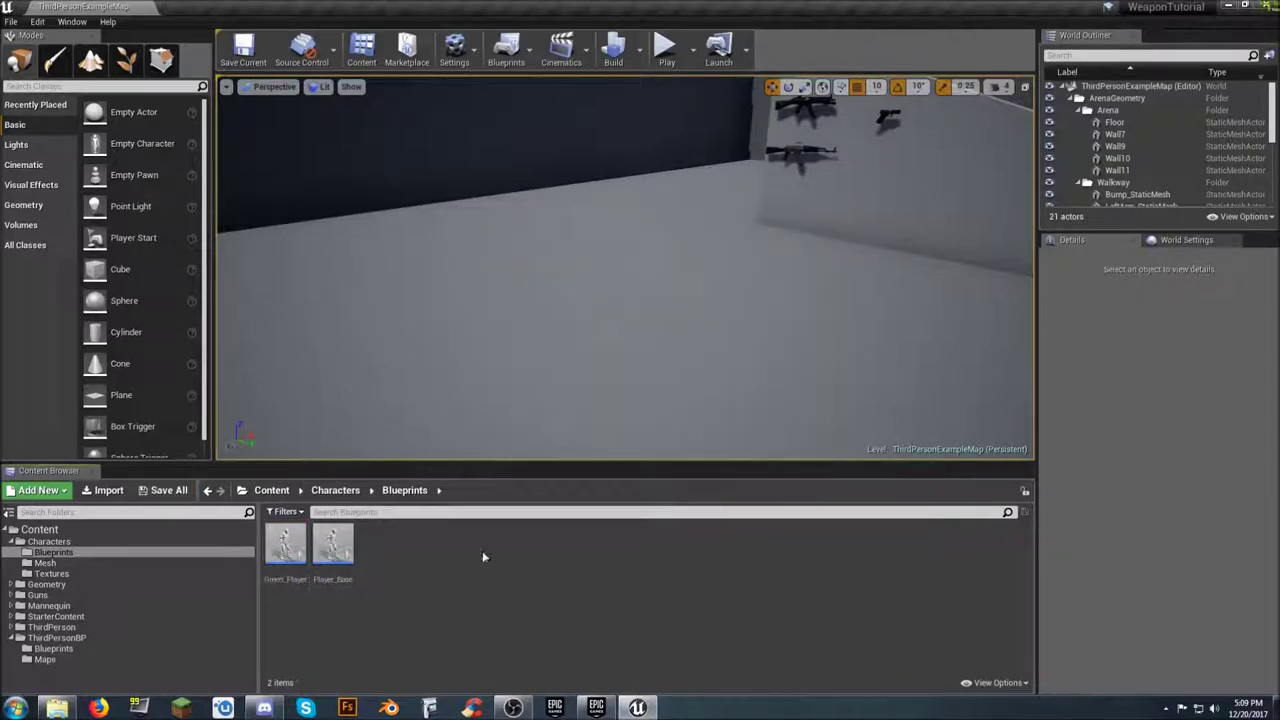
{"action": "double_click", "coordinate": [330, 543]}
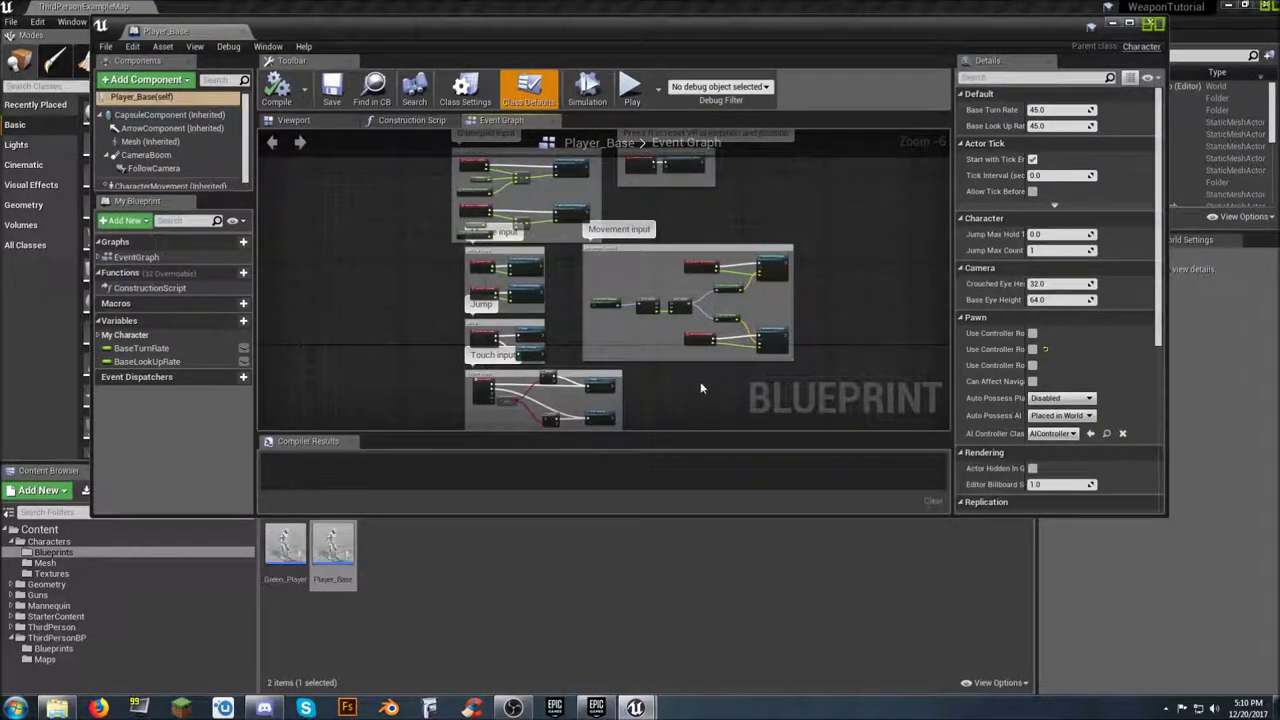
{"action": "scroll", "coordinate": [665, 368], "scroll_direction": "down", "scroll_amount": 1}
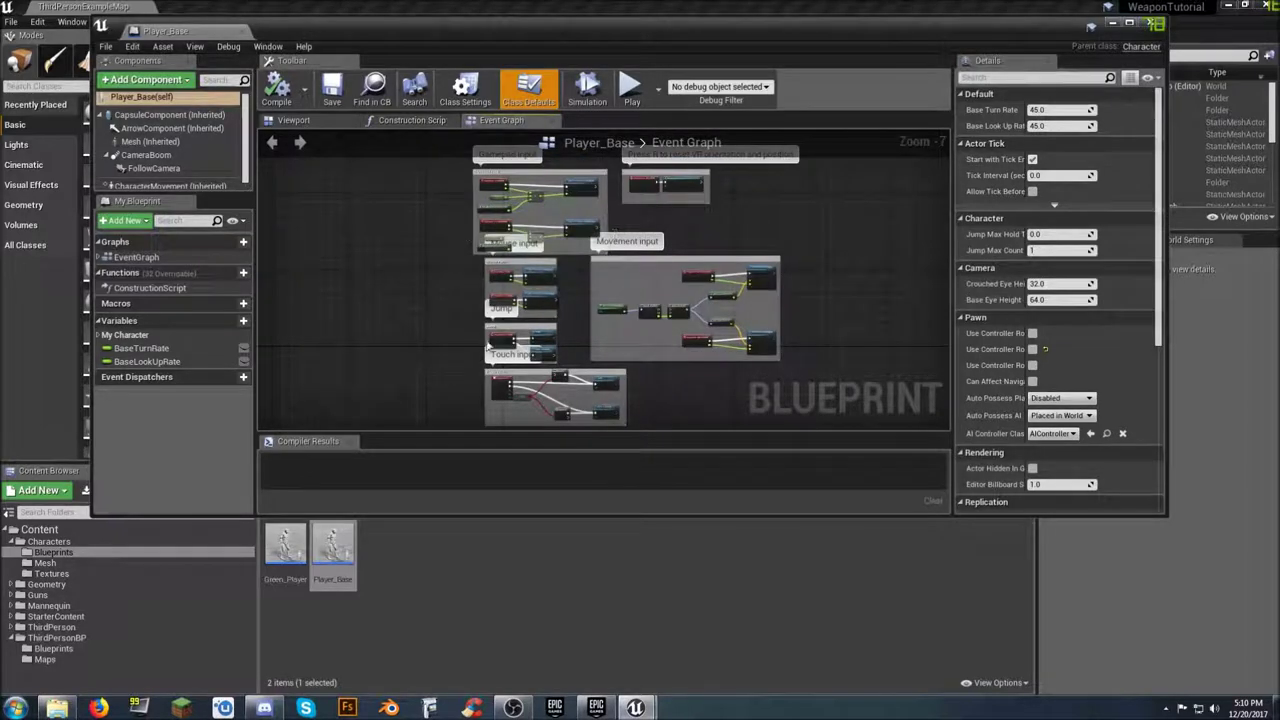
{"action": "left_click", "coordinate": [1156, 27]}
{"action": "left_click", "coordinate": [451, 569]}
{"action": "left_click", "coordinate": [272, 556]}
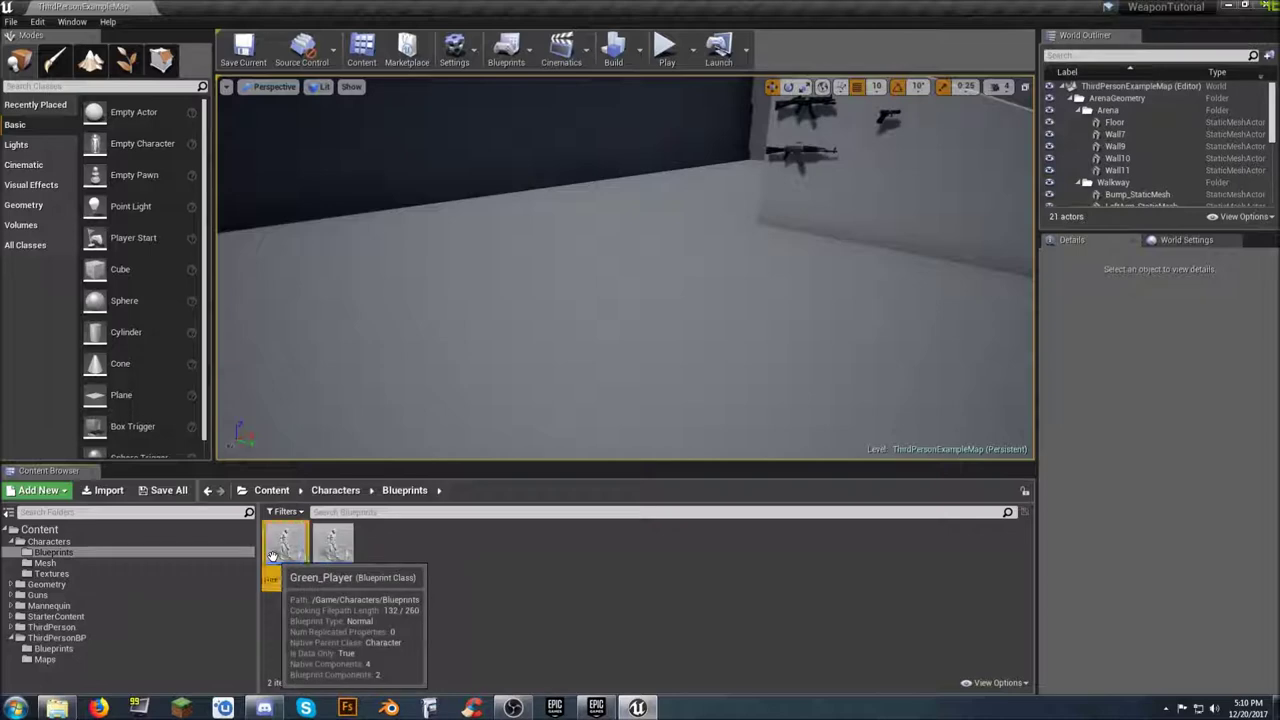
{"action": "double_click", "coordinate": [272, 556]}
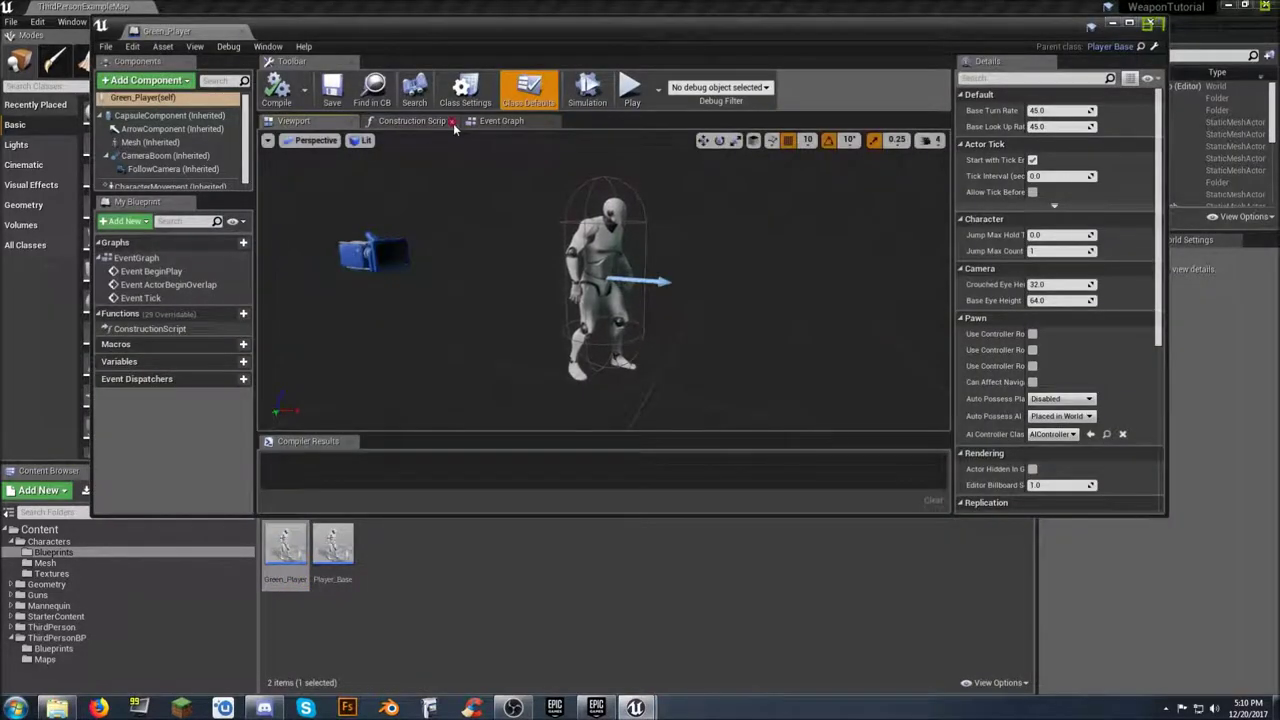
{"action": "left_click", "coordinate": [500, 121]}
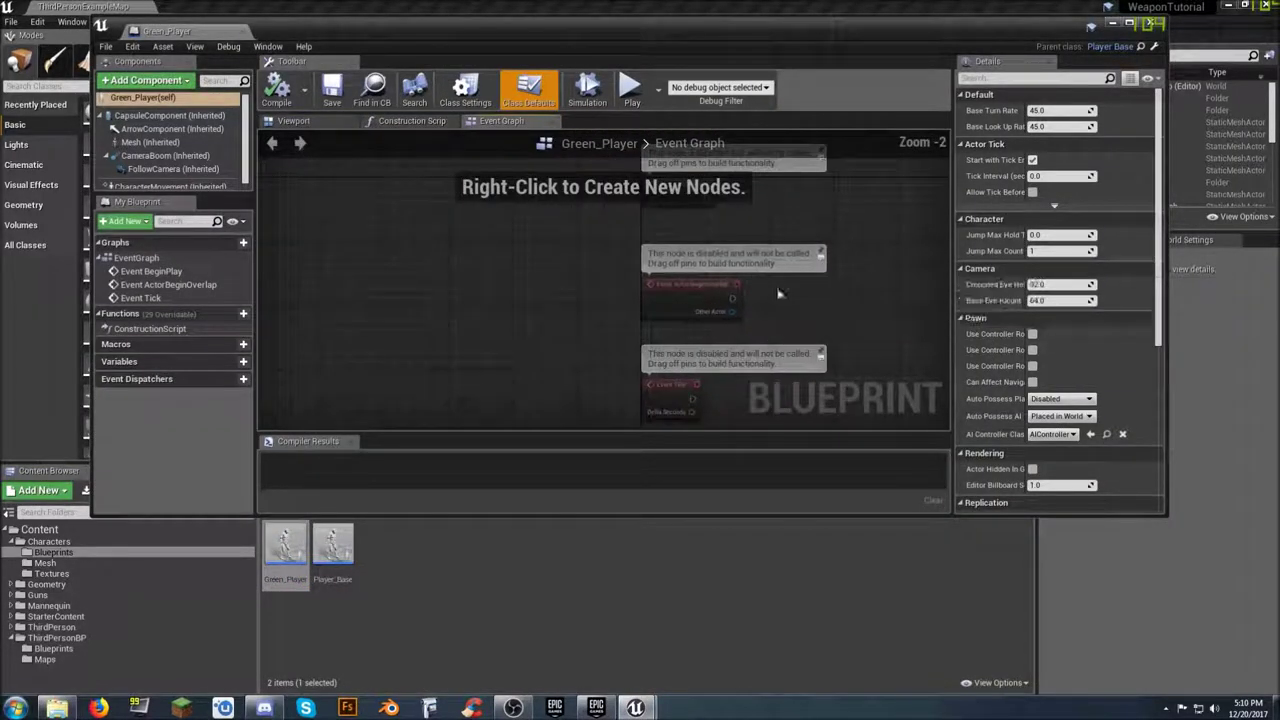
{"action": "scroll", "coordinate": [807, 315], "scroll_direction": "down", "scroll_amount": 2}
{"action": "right_click_drag", "start_coordinate": [802, 370], "coordinate": [533, 365]}
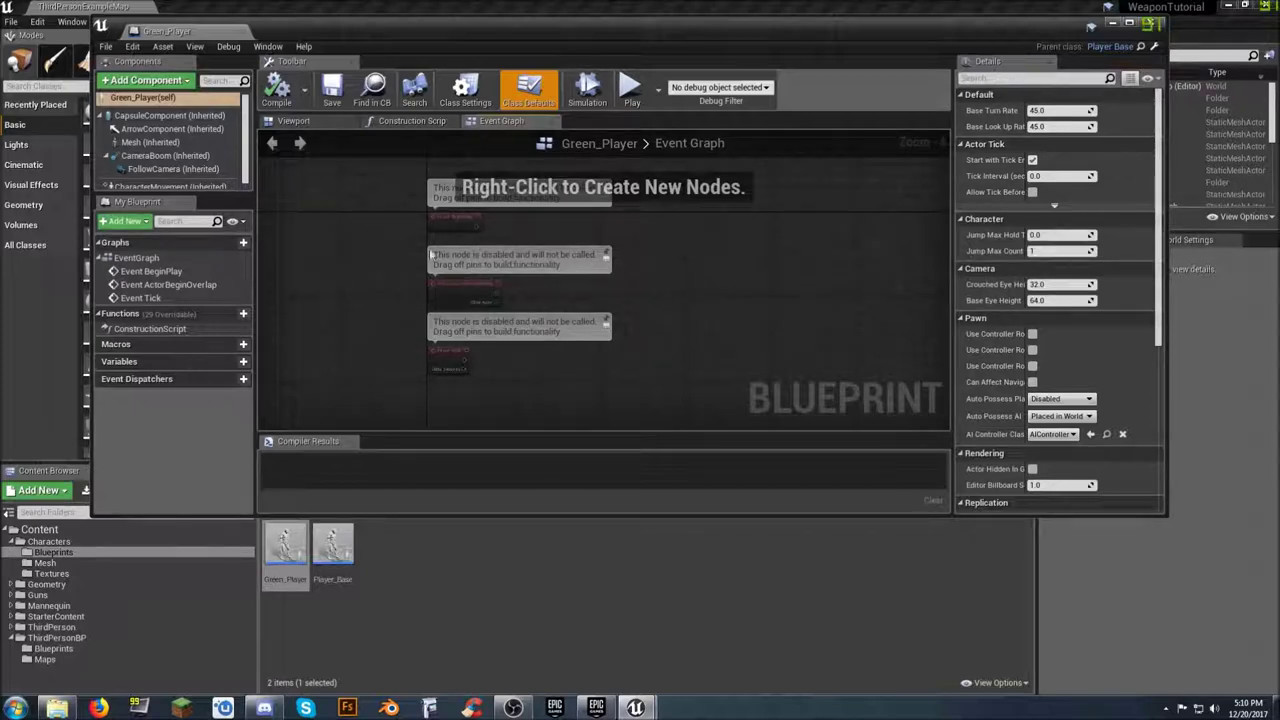
{"action": "left_click", "coordinate": [1151, 22]}
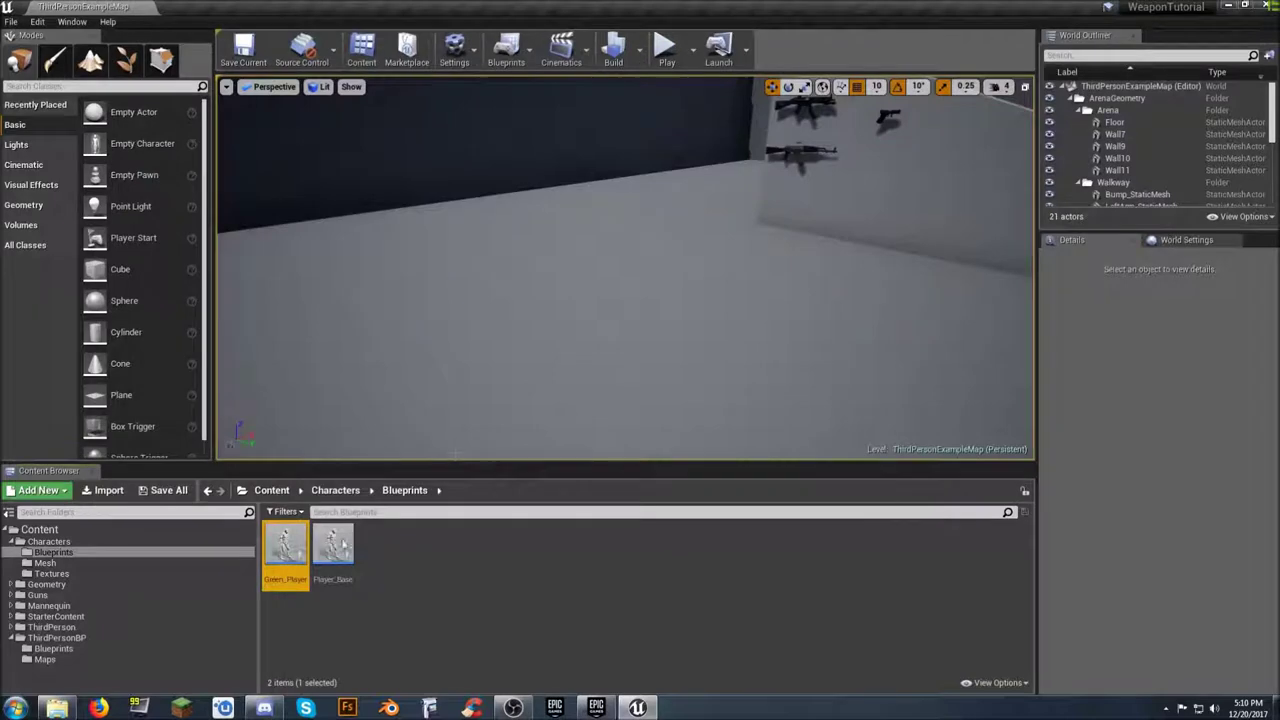
Step: Create another child blueprint class of Player_Base, named Red_Player
{"action": "left_click", "coordinate": [348, 555]}
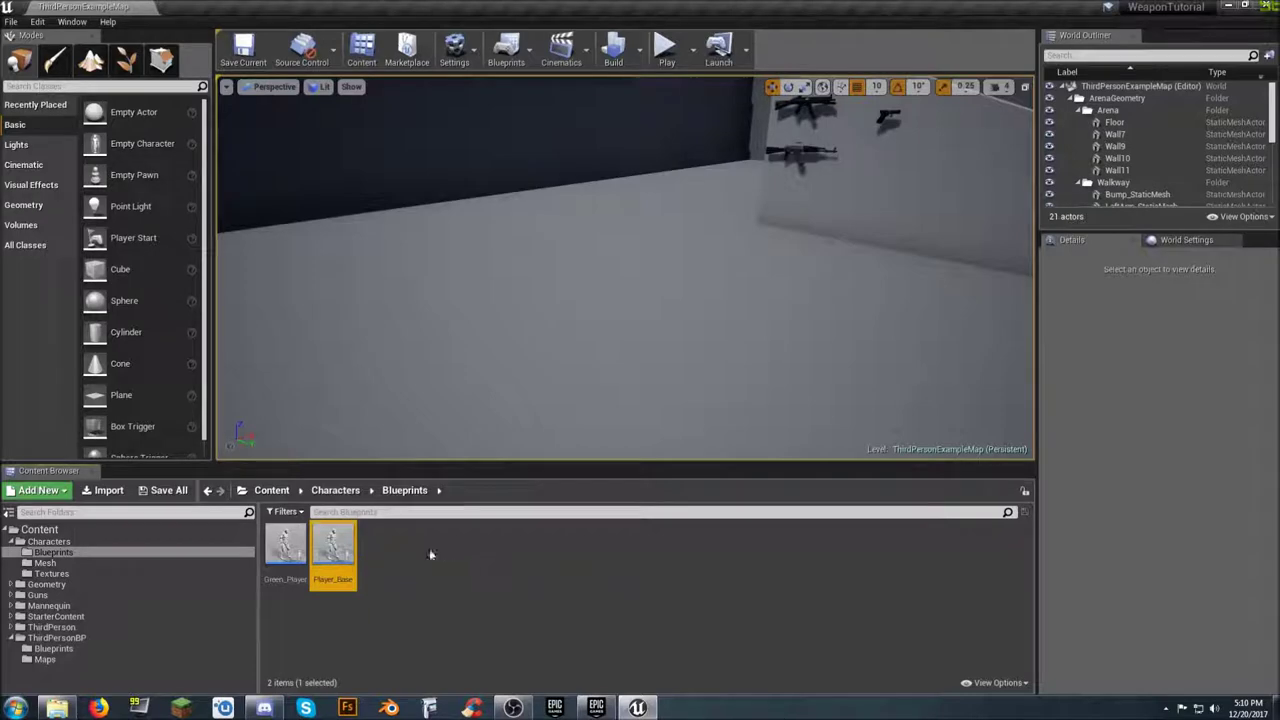
{"action": "right_click", "coordinate": [340, 550]}
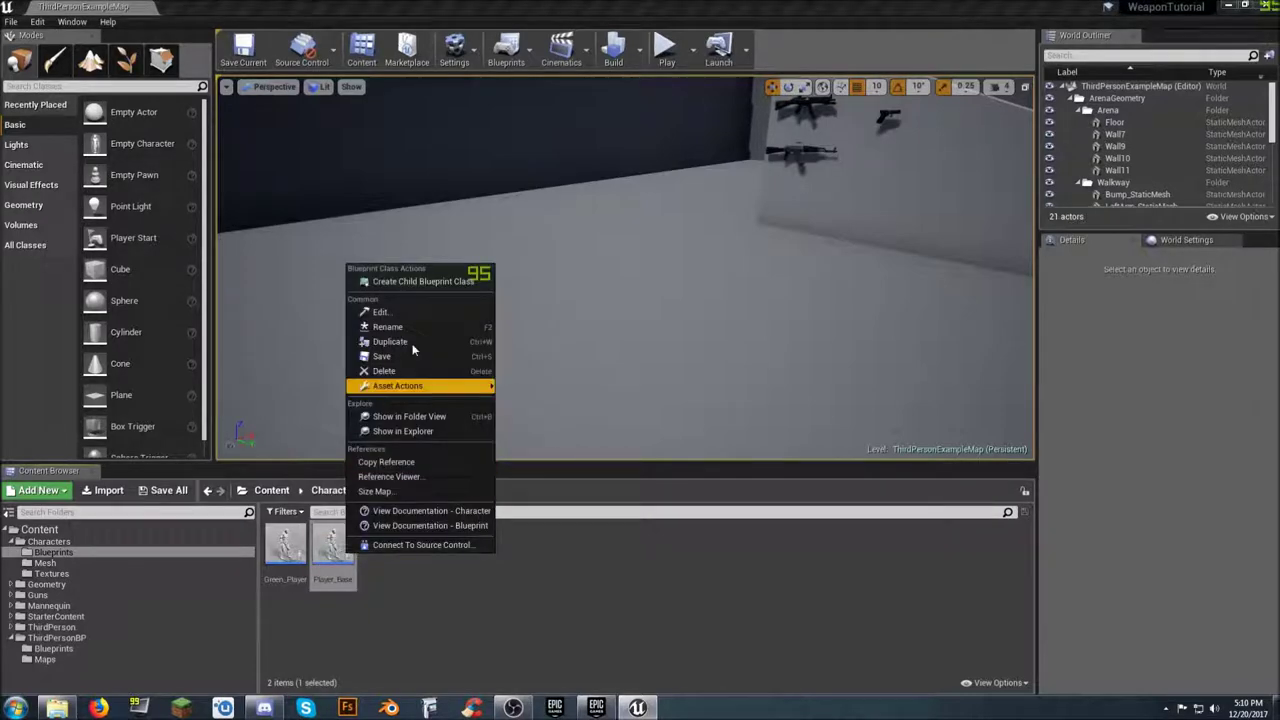
{"action": "left_click", "coordinate": [410, 281]}
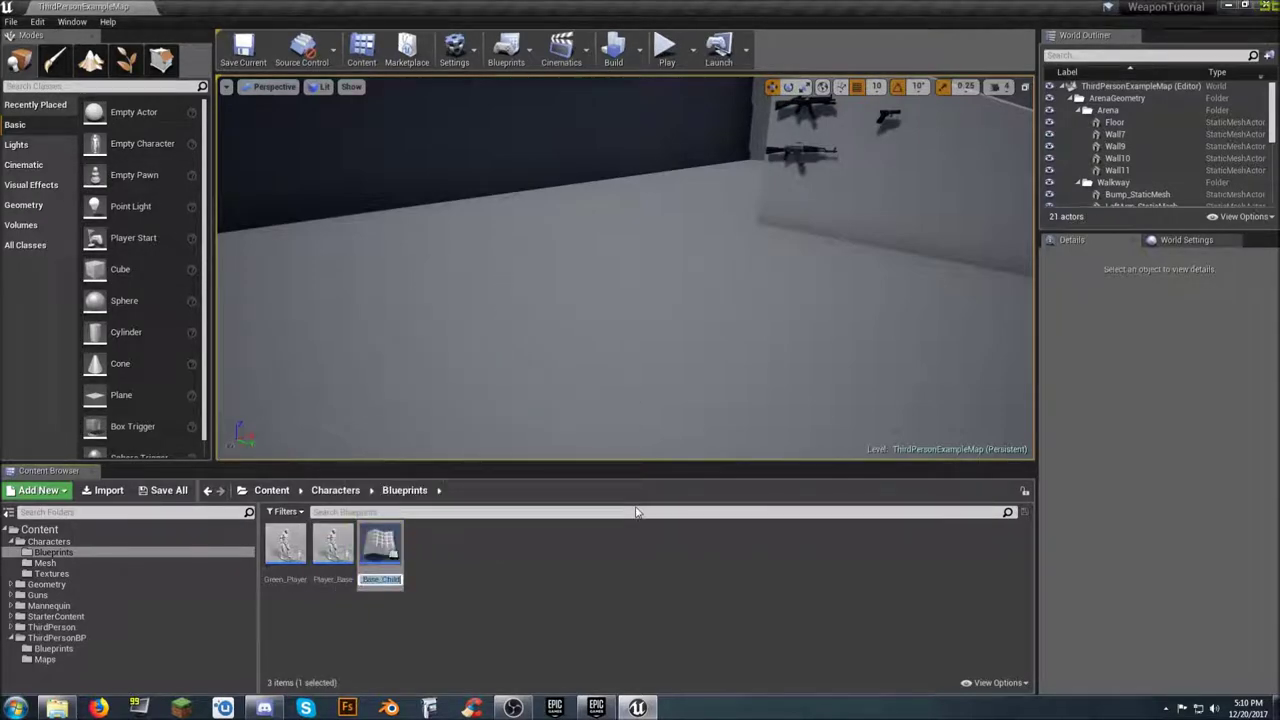
{"action": "type", "text": "Red_Player"}
{"action": "key", "text": "Return"}
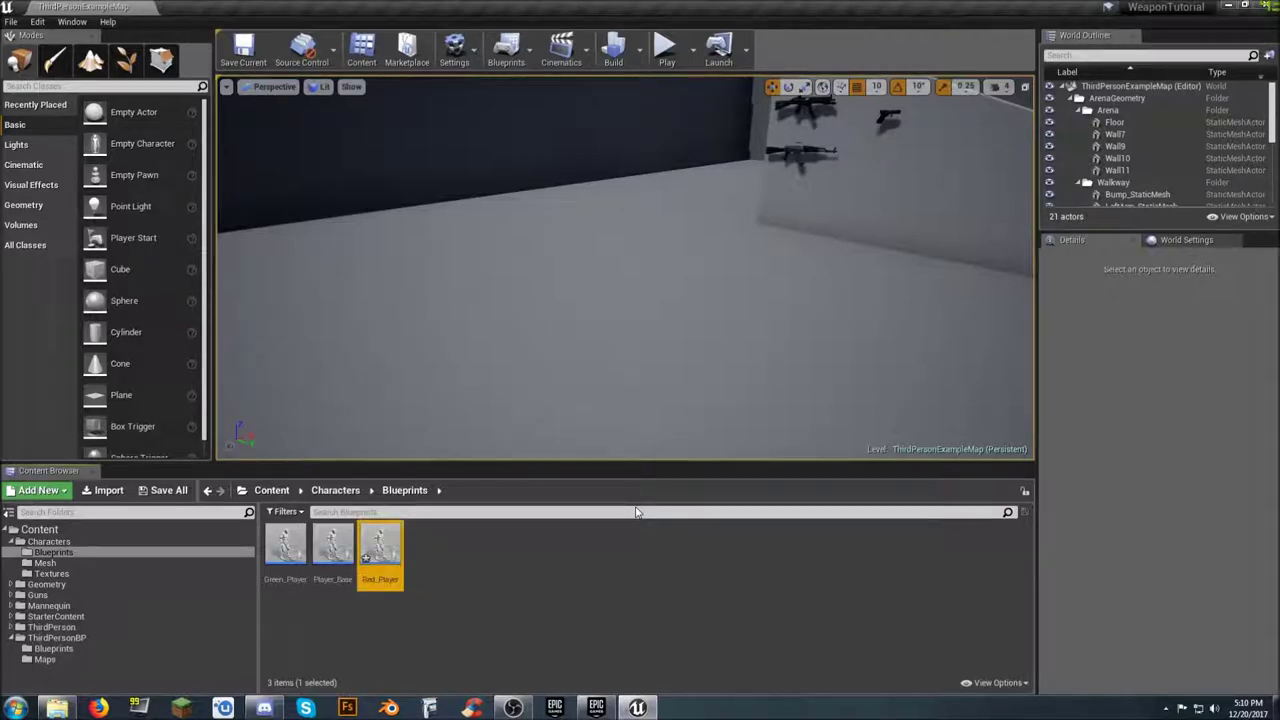
{"action": "left_click", "coordinate": [333, 549]}
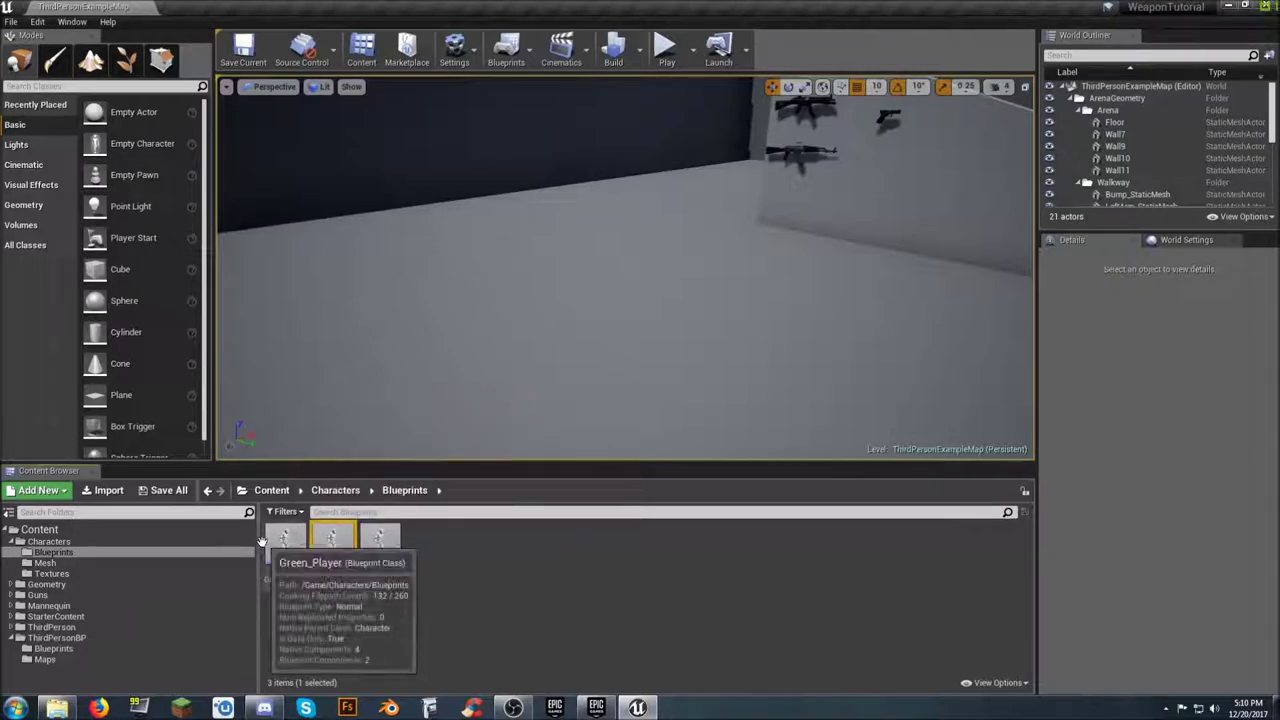